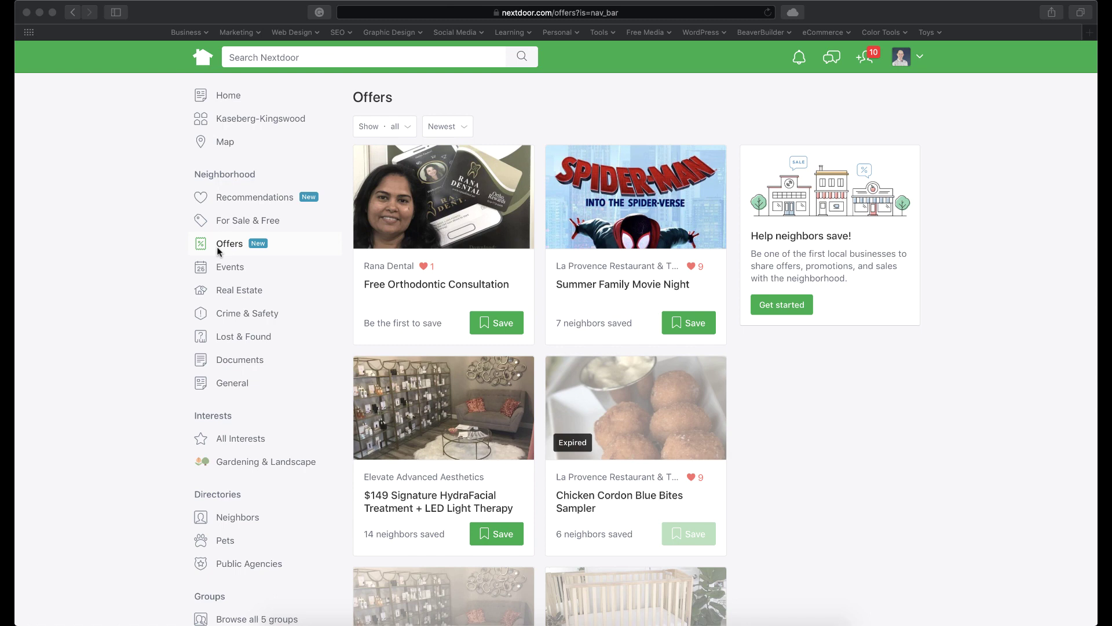
# Return to the news feed and open the full list of offers from nearby businesses.
pyautogui.press('super+bracketleft')
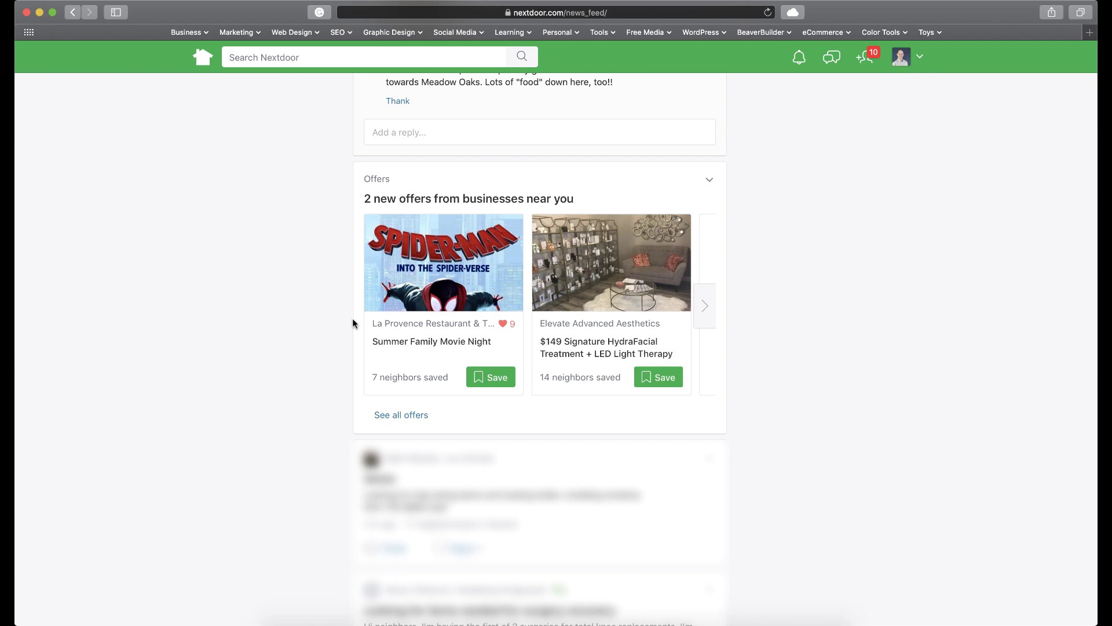
pyautogui.click(404, 416)
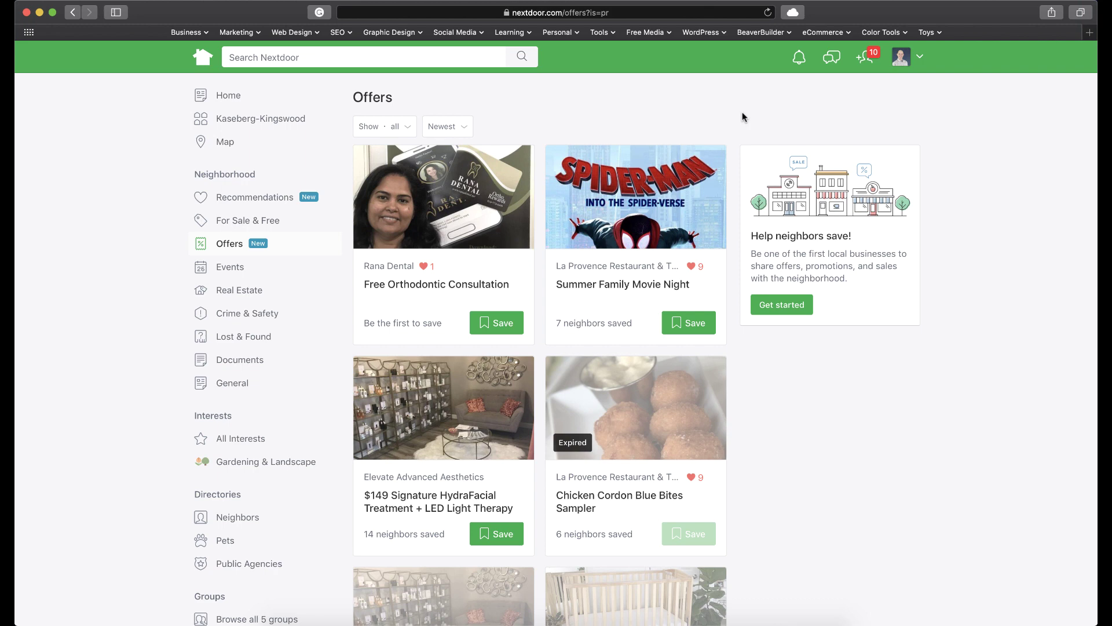
# Switch to the Exprance business account and start a new offer from its Offers page.
pyautogui.click(921, 60)
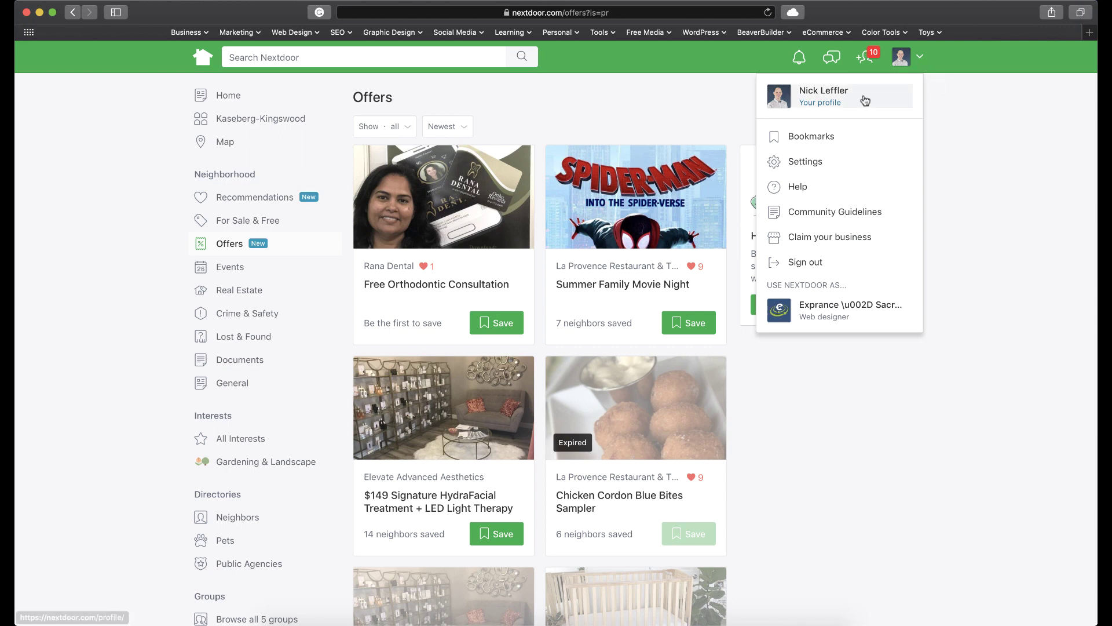
pyautogui.click(834, 306)
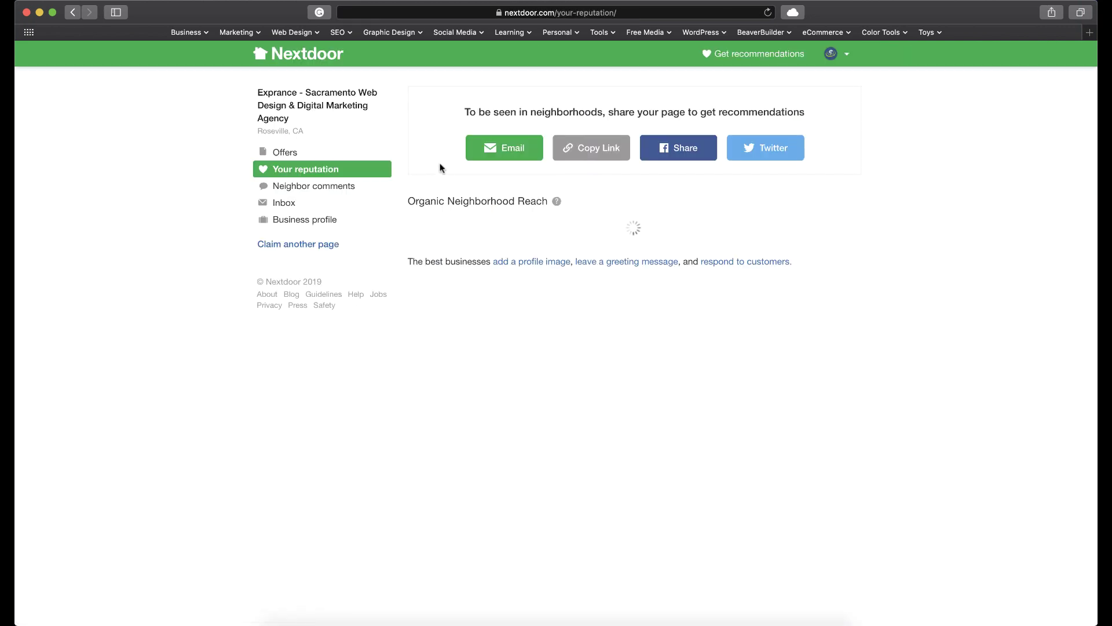
pyautogui.click(288, 152)
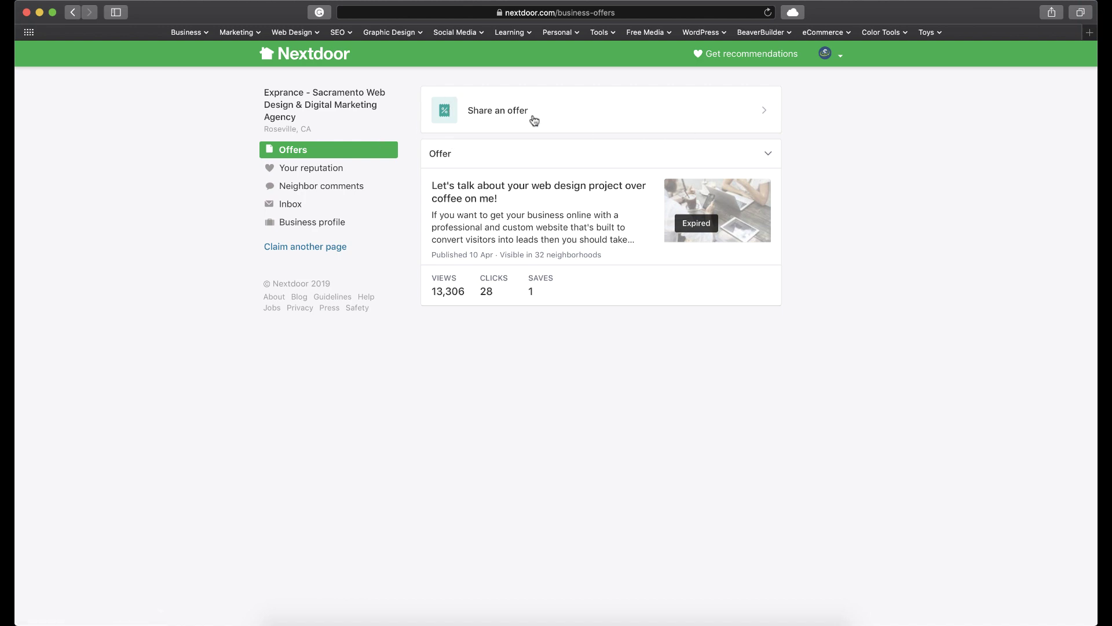
pyautogui.click(757, 114)
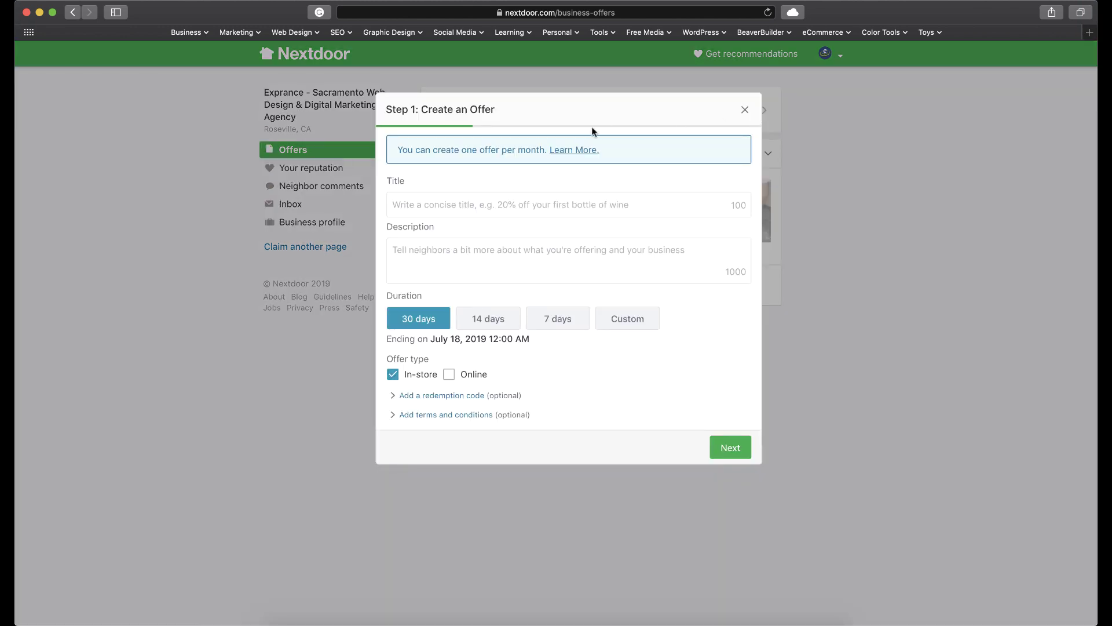
# Title the offer "Free ordoeuvre with the purchase of any entree." and describe mentioning this Nextdoor offer to get any ordoeuvre with a meal.
pyautogui.click(465, 200)
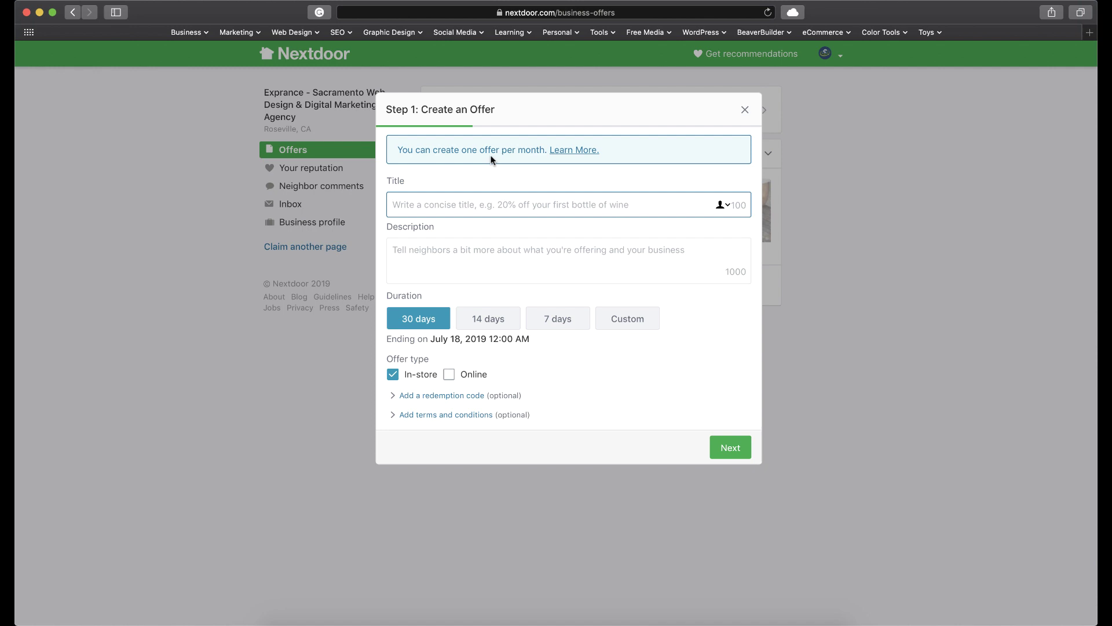
pyautogui.write('Free ordoeuvre with the purchase of any entree.')
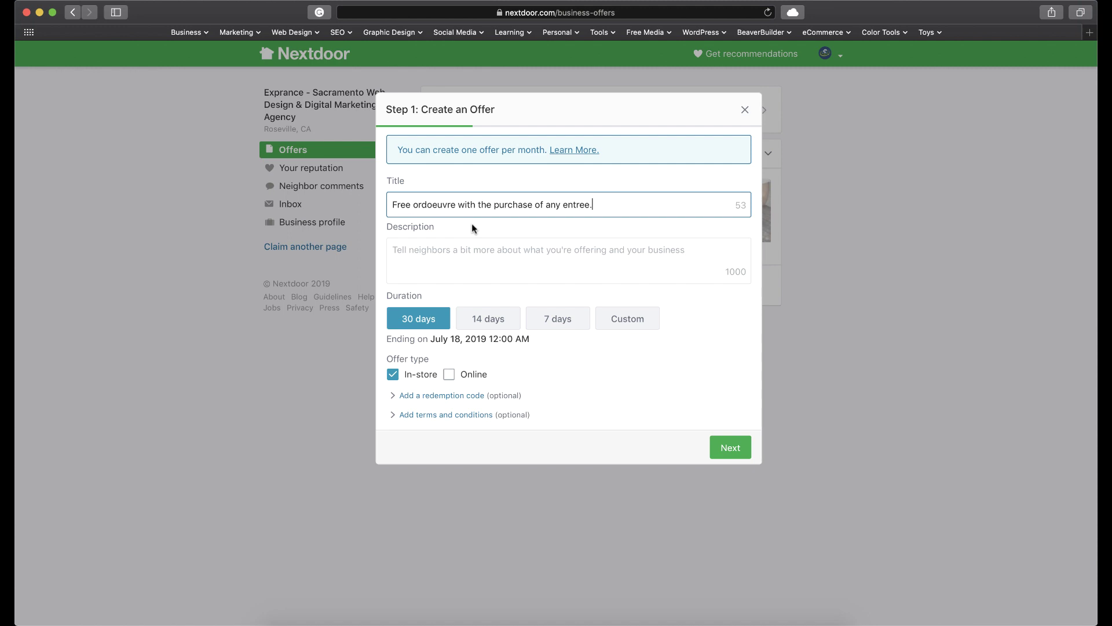
pyautogui.click(472, 252)
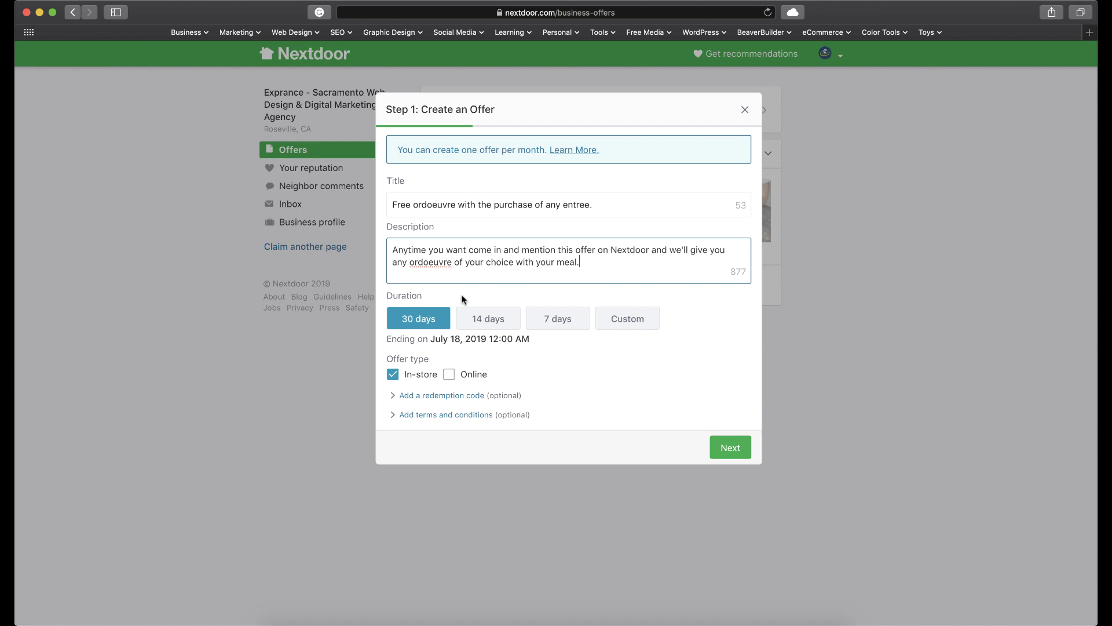
# Try the 14-day, 7-day and custom durations, check the available July 2019 end dates, and return the duration to 30 days.
pyautogui.click(418, 313)
pyautogui.click(482, 318)
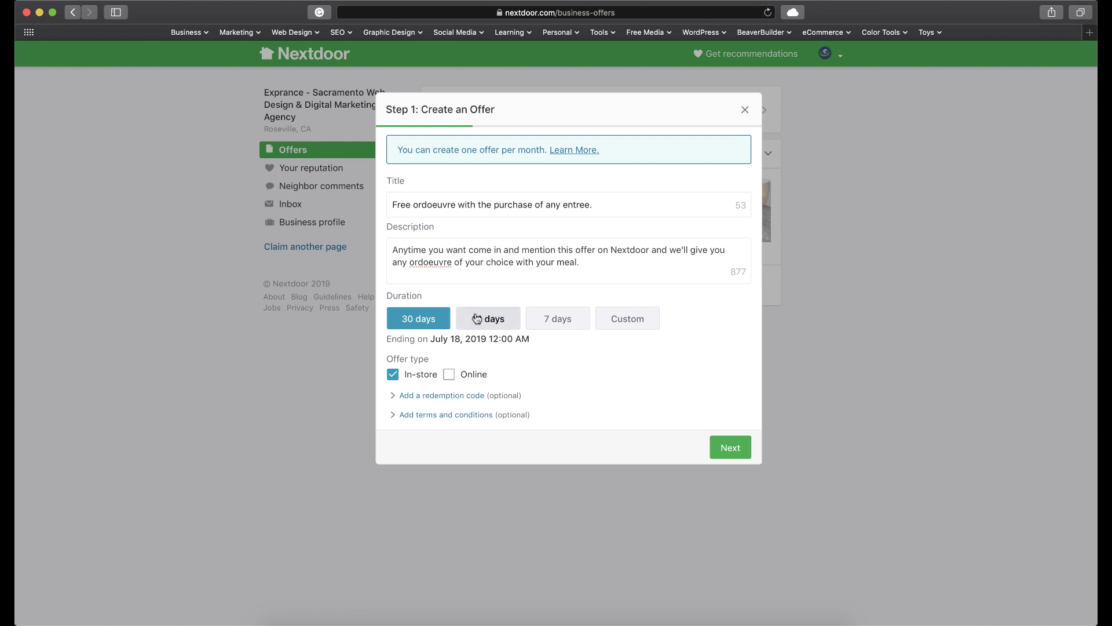
pyautogui.click(552, 325)
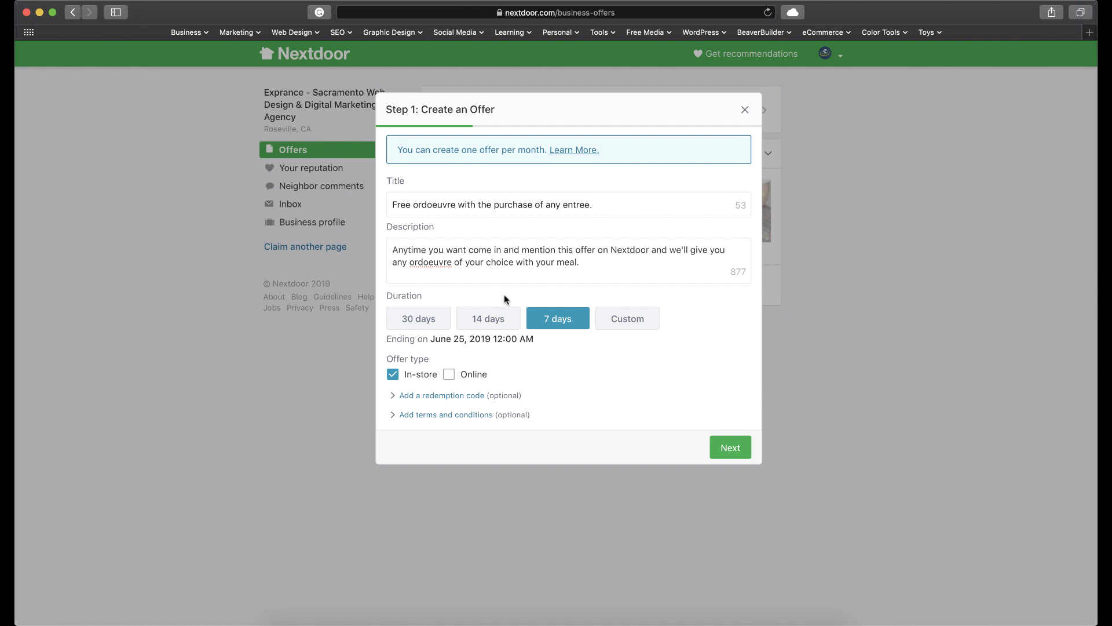
pyautogui.click(611, 324)
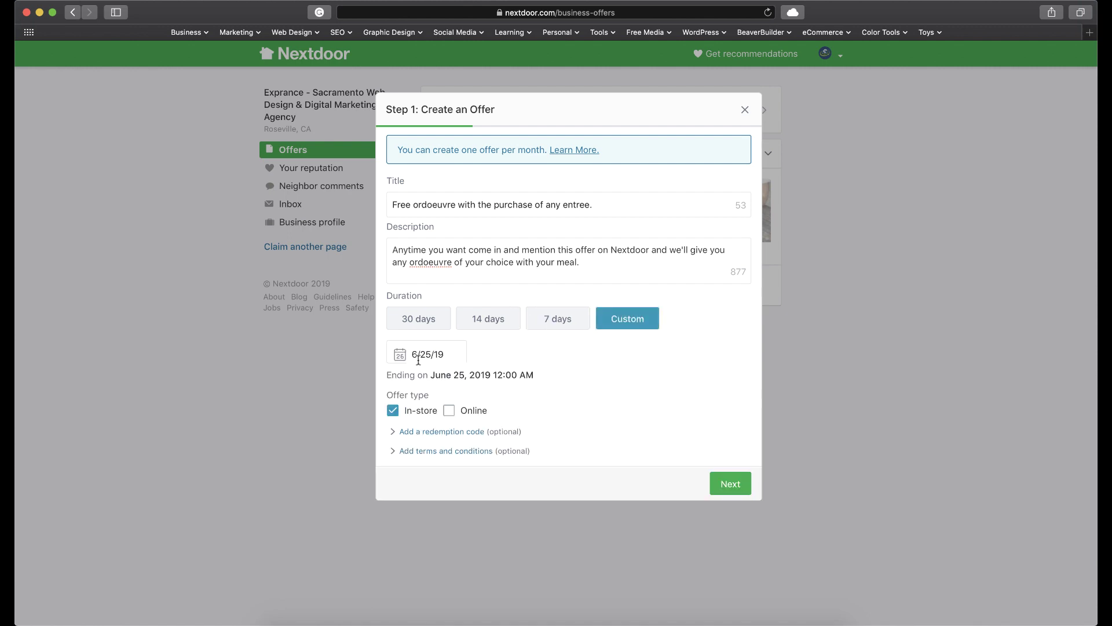
pyautogui.click(447, 354)
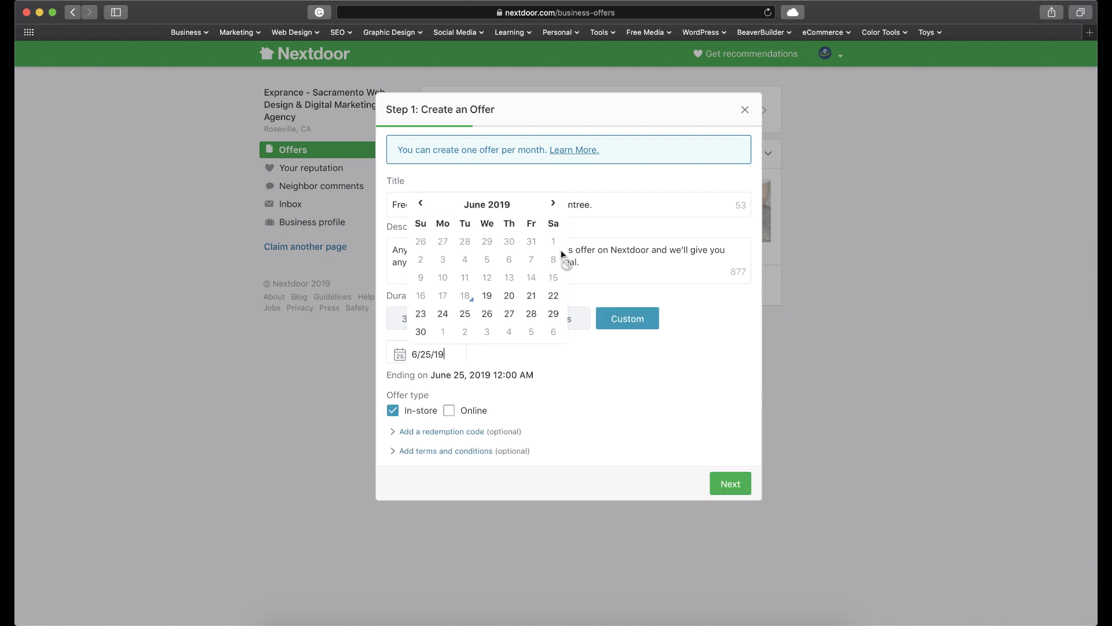
pyautogui.click(553, 202)
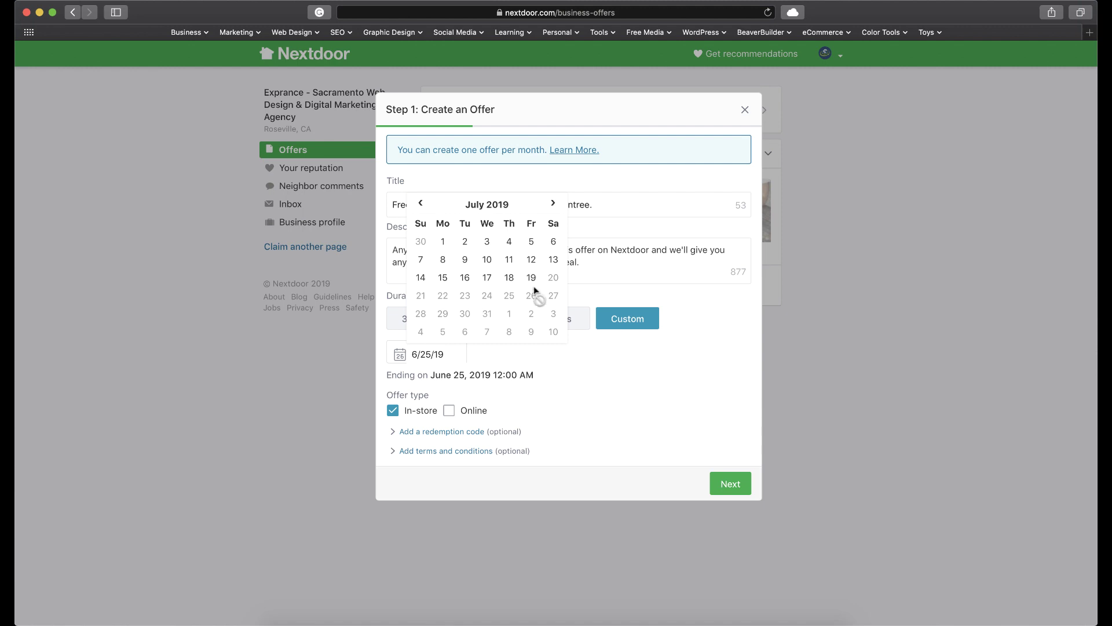
pyautogui.click(448, 319)
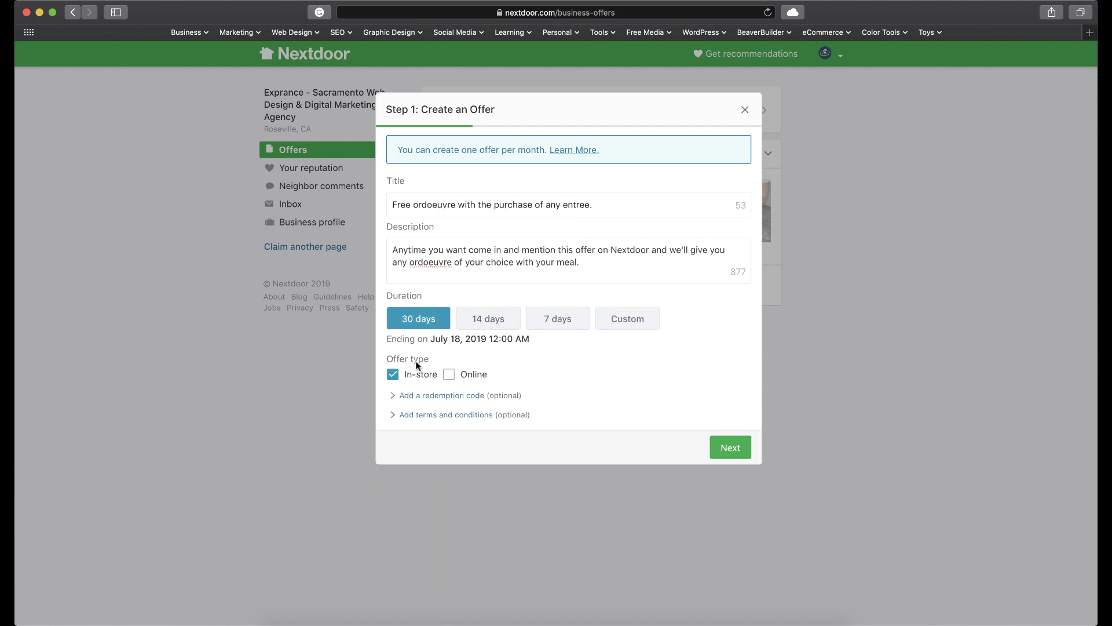
# Try the Online offer type with and without In-store, and return the offer to In-store only.
pyautogui.click(393, 375)
pyautogui.click(394, 375)
pyautogui.click(450, 374)
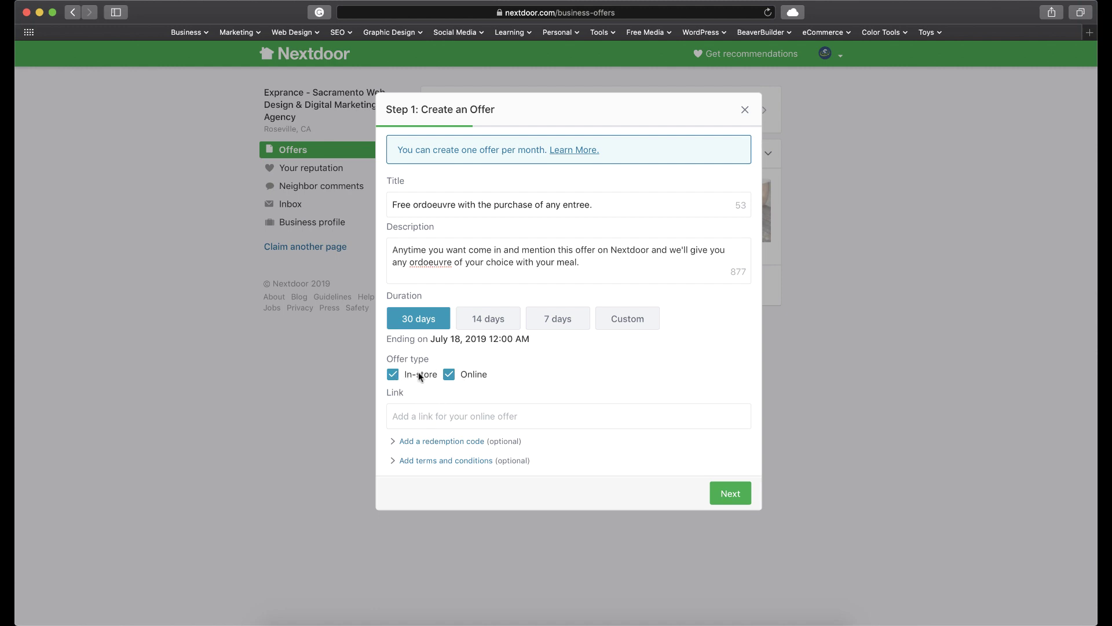
pyautogui.click(449, 374)
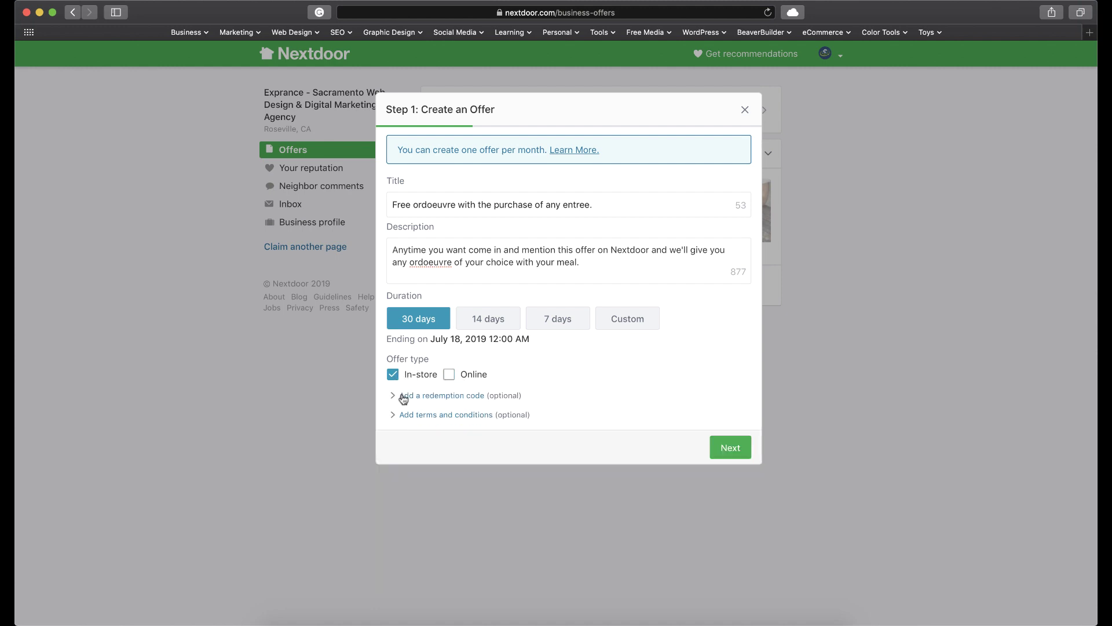
pyautogui.click(450, 376)
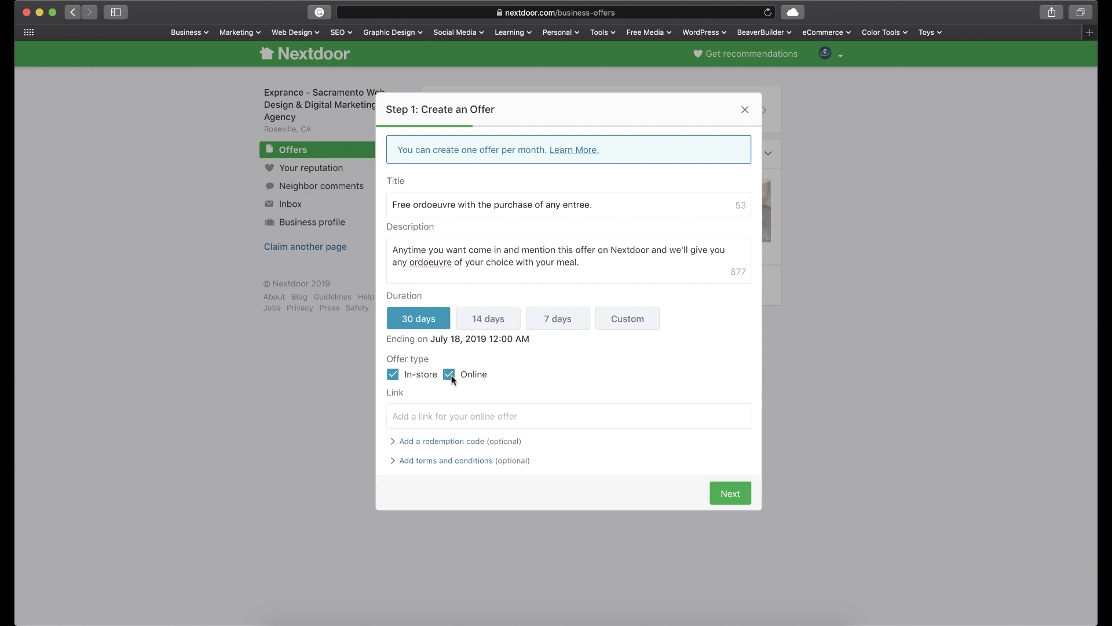
pyautogui.click(423, 413)
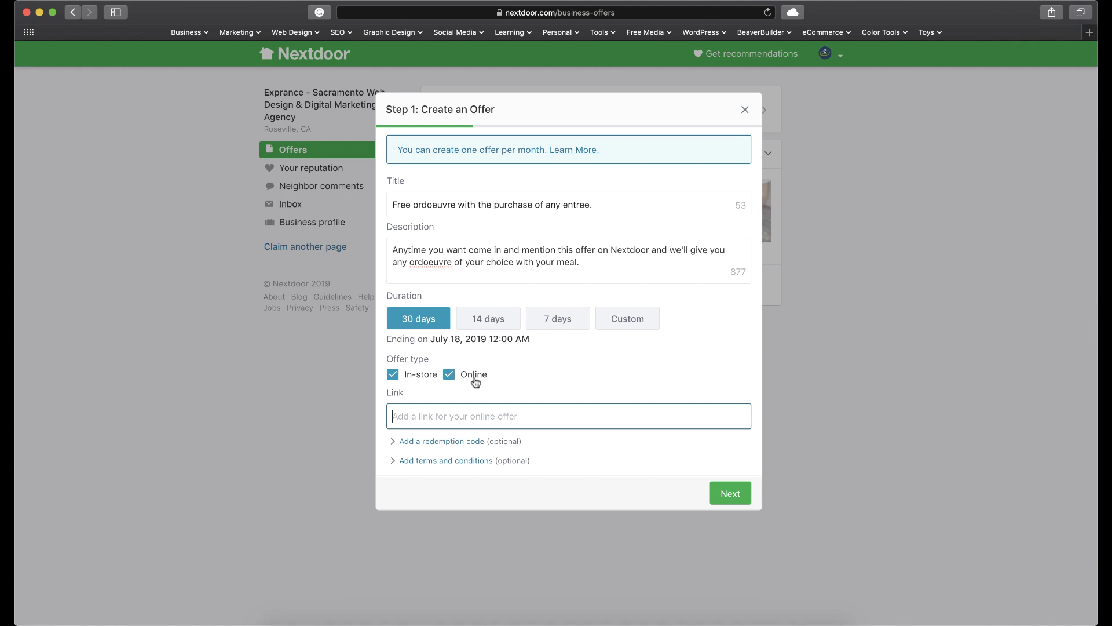
pyautogui.click(393, 374)
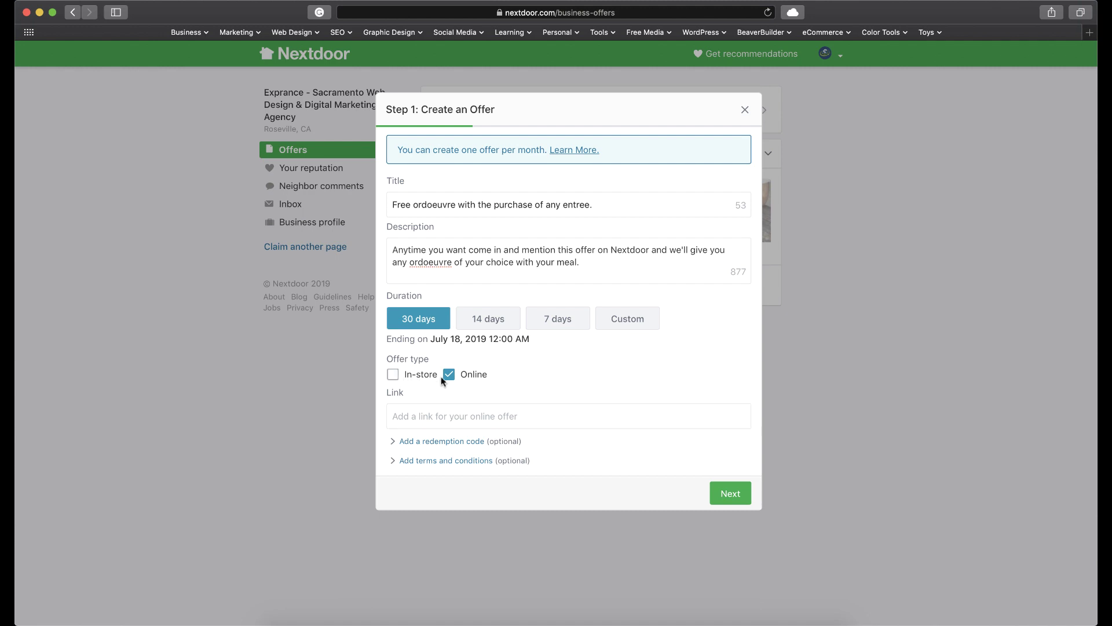
pyautogui.click(435, 412)
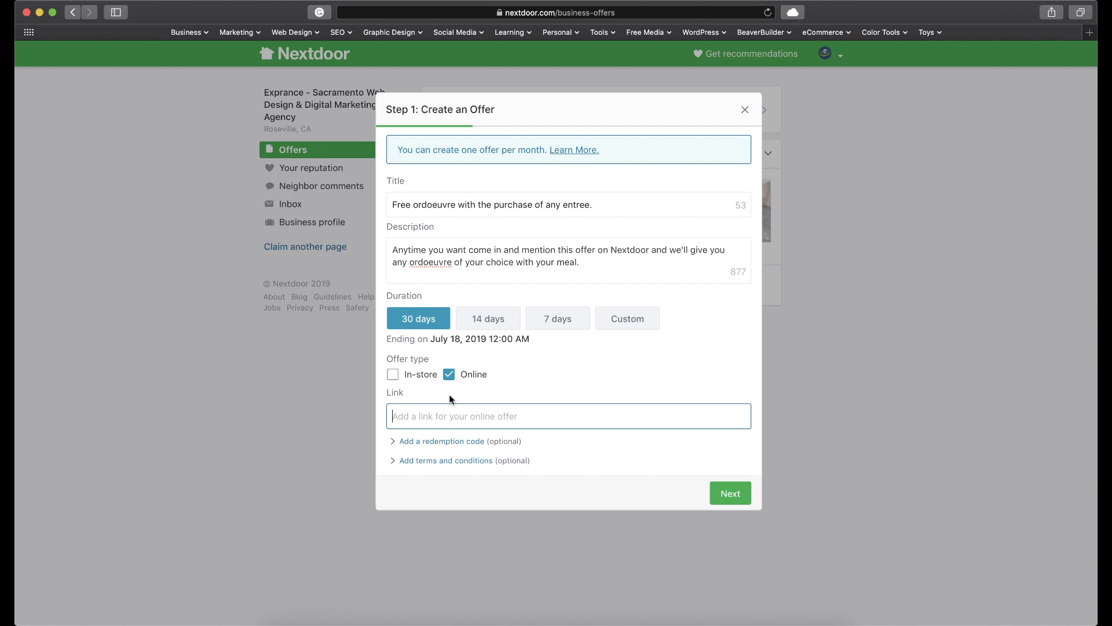
pyautogui.click(449, 373)
pyautogui.click(393, 374)
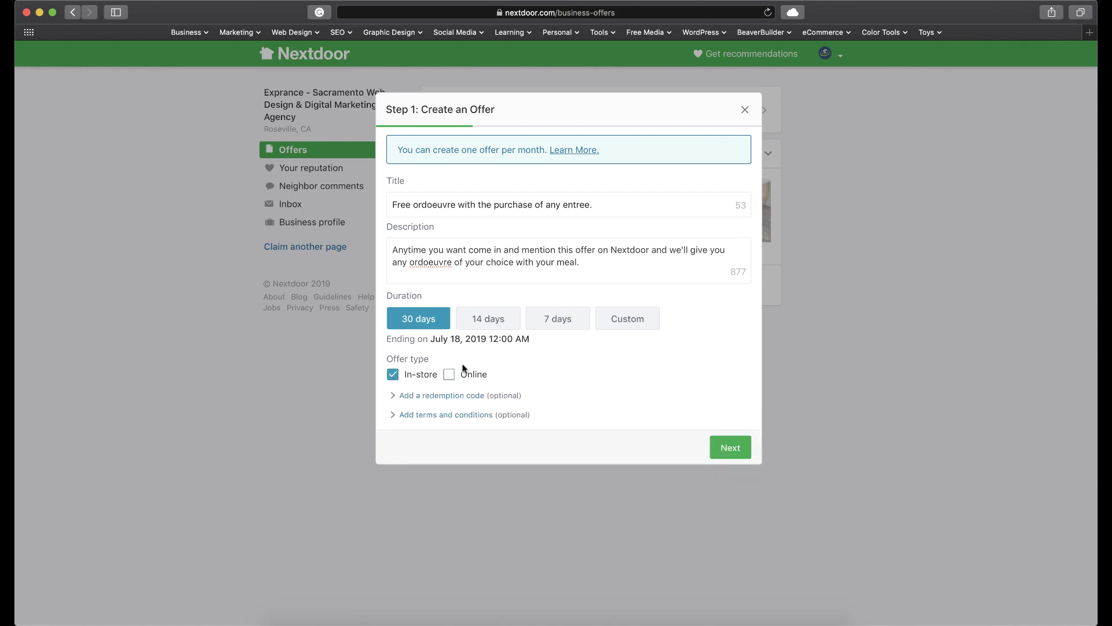
# Check the optional redemption code and terms and conditions fields, leave both empty, and continue to the audience selection.
pyautogui.click(426, 399)
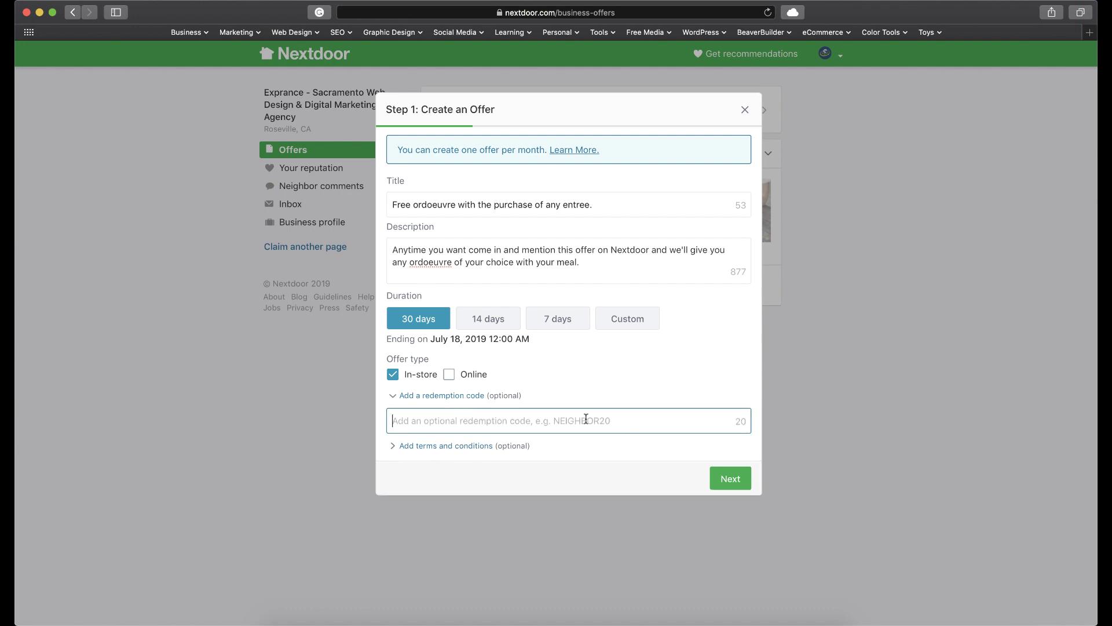
pyautogui.click(462, 400)
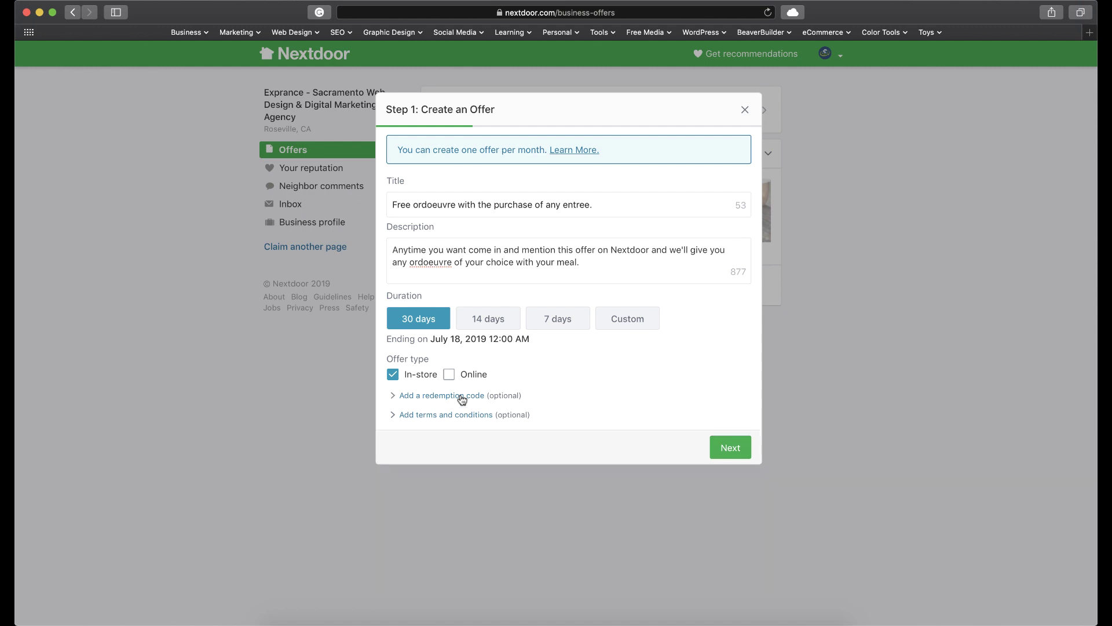
pyautogui.click(434, 415)
pyautogui.click(462, 441)
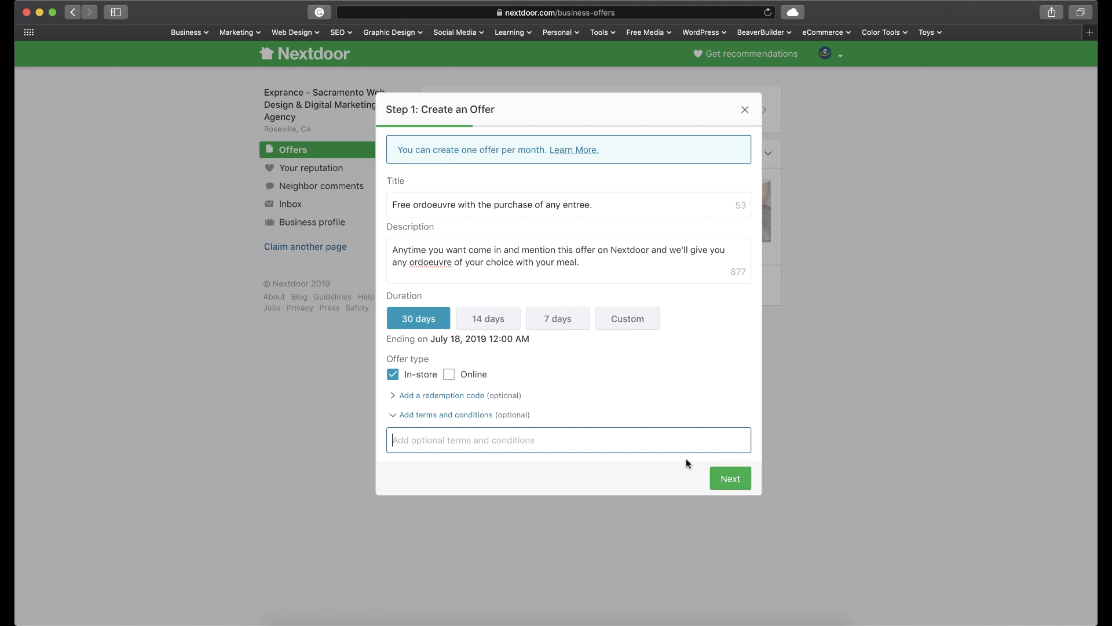
pyautogui.click(731, 480)
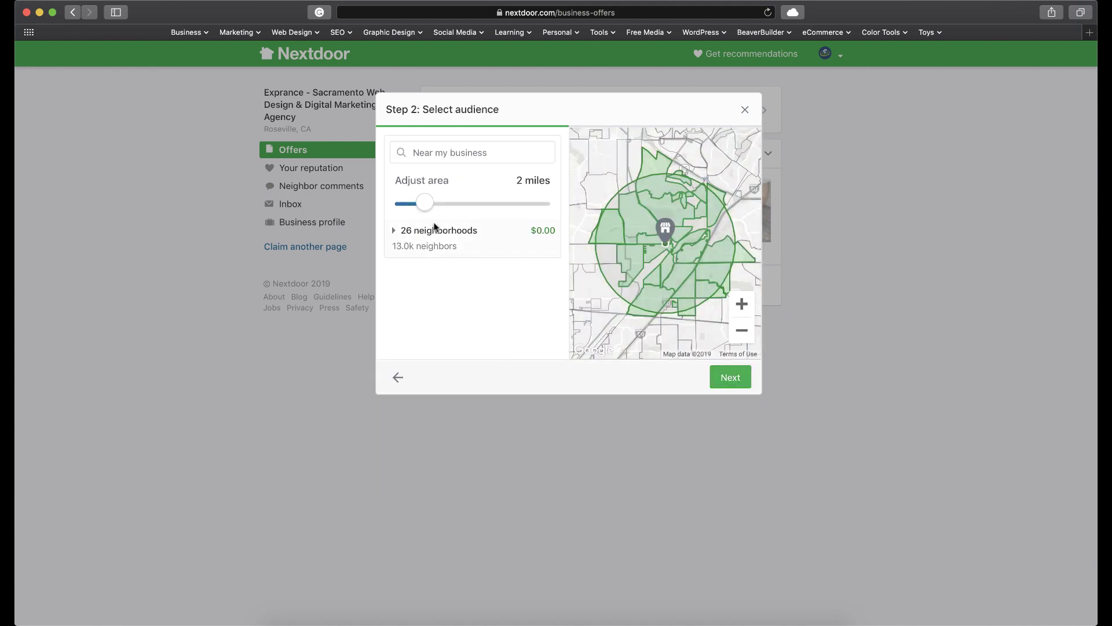
# Try audience areas of 10 and 7.5 miles, set the area to 4.3 miles, and continue to adding a photo.
pyautogui.moveTo(426, 203); pyautogui.dragTo(559, 204)
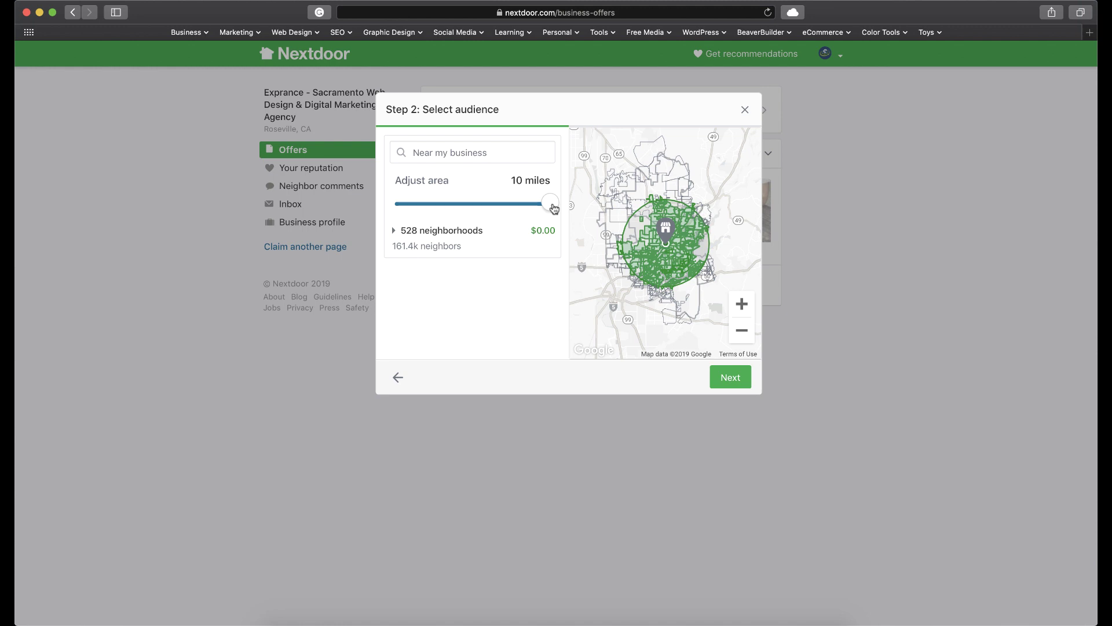
pyautogui.moveTo(553, 207)
pyautogui.mouseDown()
pyautogui.moveTo(421, 205)
pyautogui.moveTo(555, 203)
pyautogui.mouseUp()
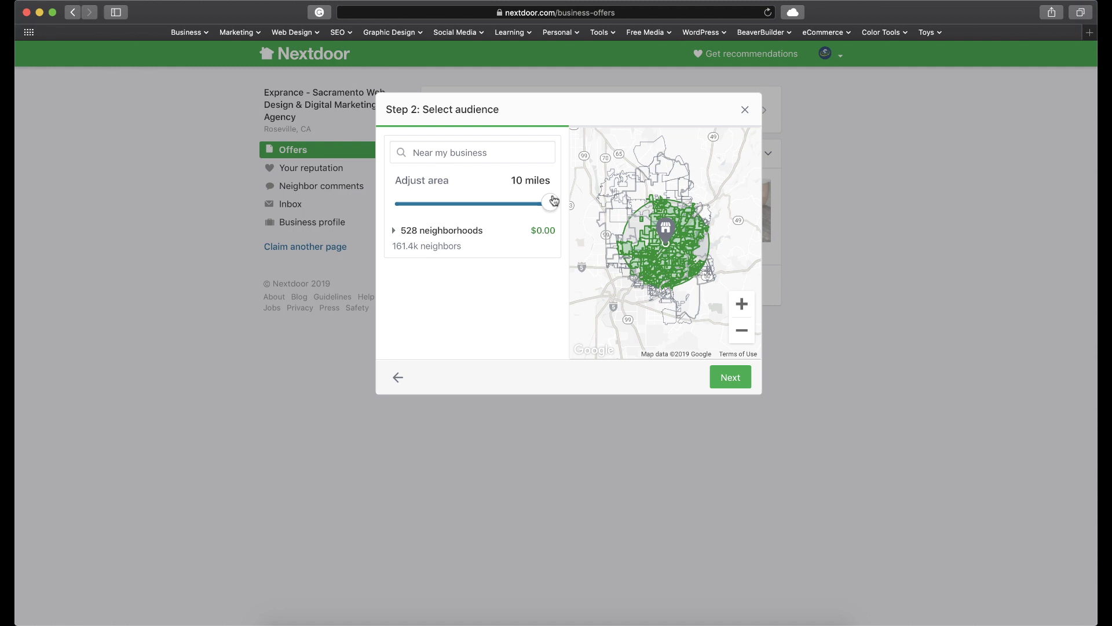
pyautogui.moveTo(551, 203)
pyautogui.mouseDown()
pyautogui.moveTo(467, 206)
pyautogui.moveTo(529, 202)
pyautogui.mouseUp()
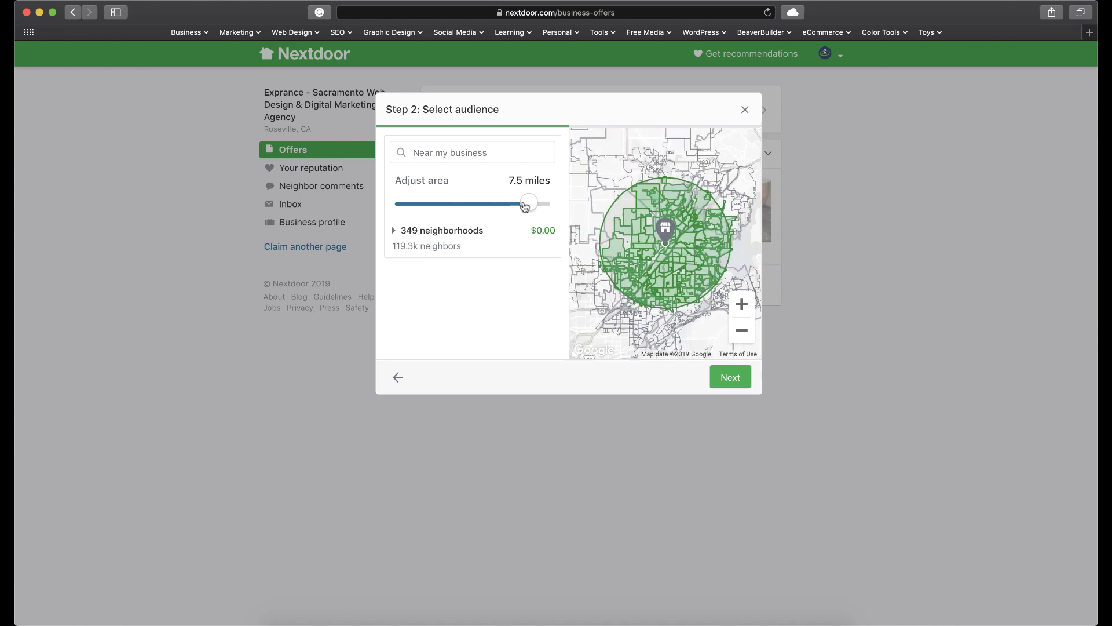
pyautogui.moveTo(528, 203); pyautogui.dragTo(485, 209)
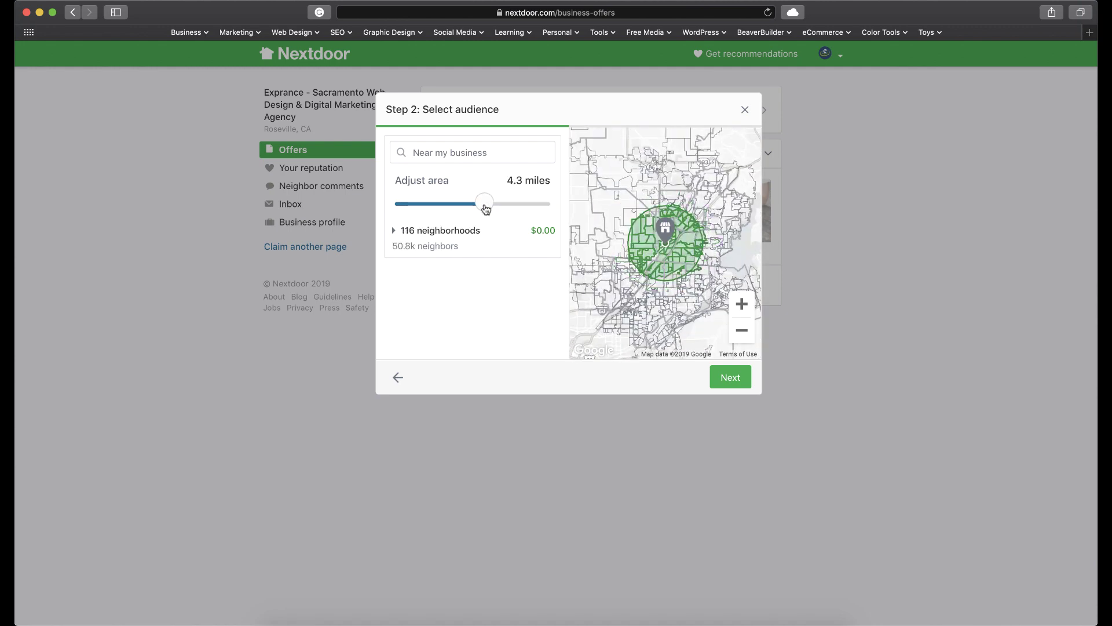
pyautogui.click(734, 382)
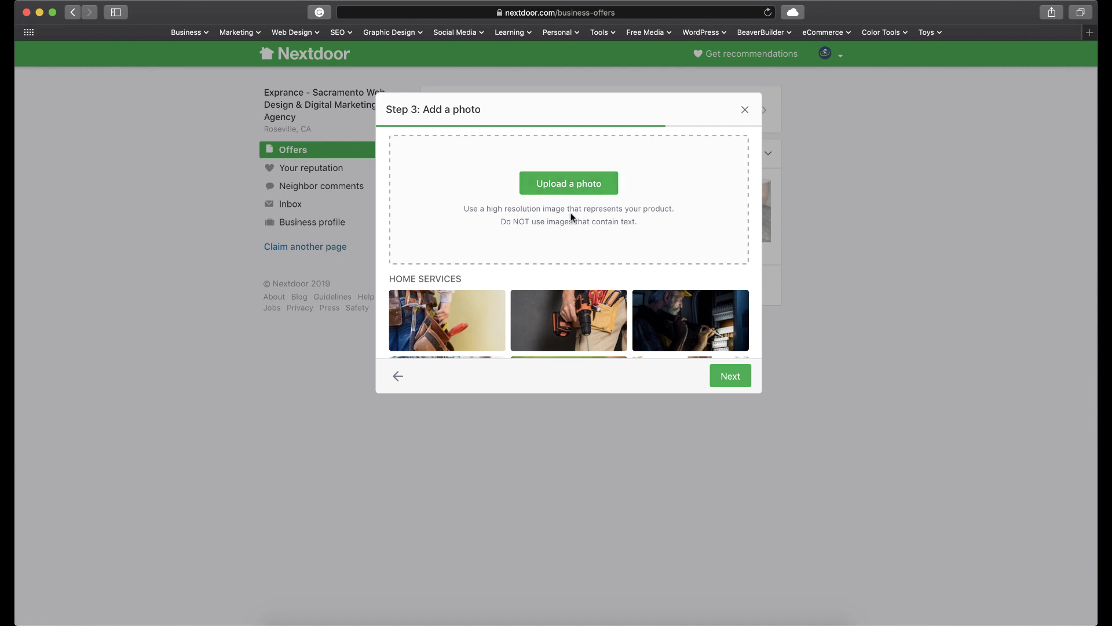
# Choose the stock photo of pistachio-topped pastries from the Food & Drink images and continue to the offer preview.
pyautogui.moveTo(487, 295)
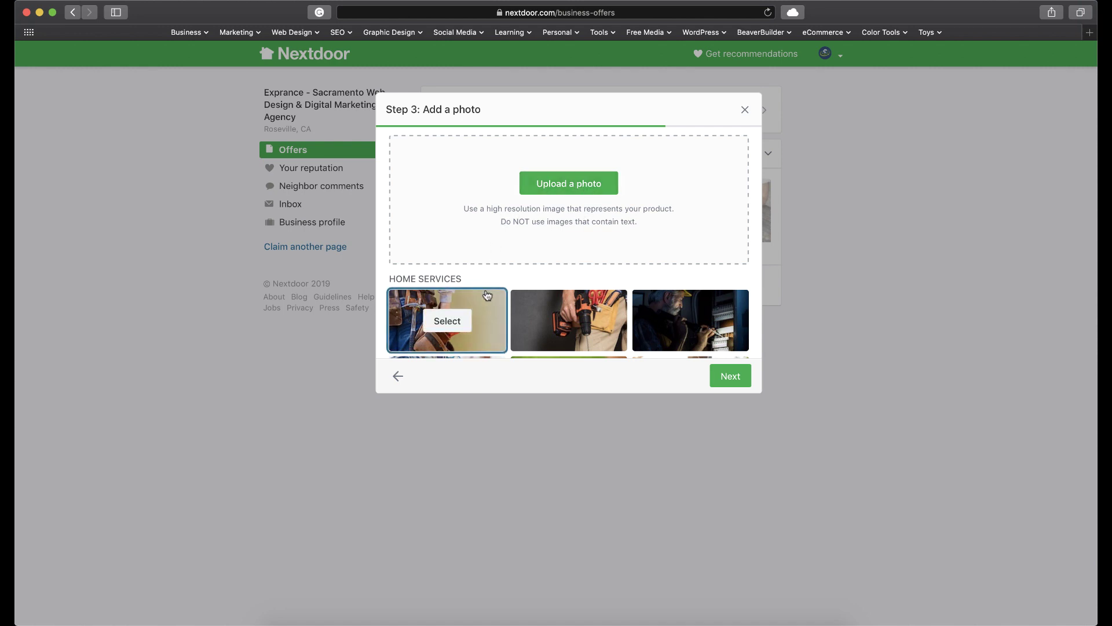
pyautogui.scroll(-2, 487, 295)
pyautogui.moveTo(557, 305)
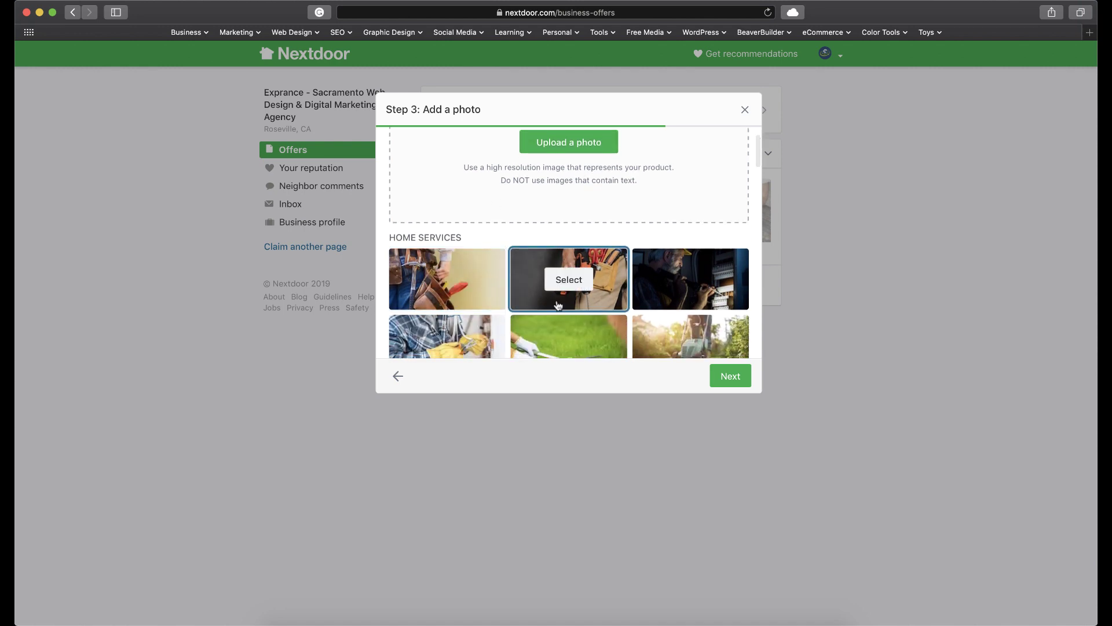
pyautogui.scroll(-10, 558, 305)
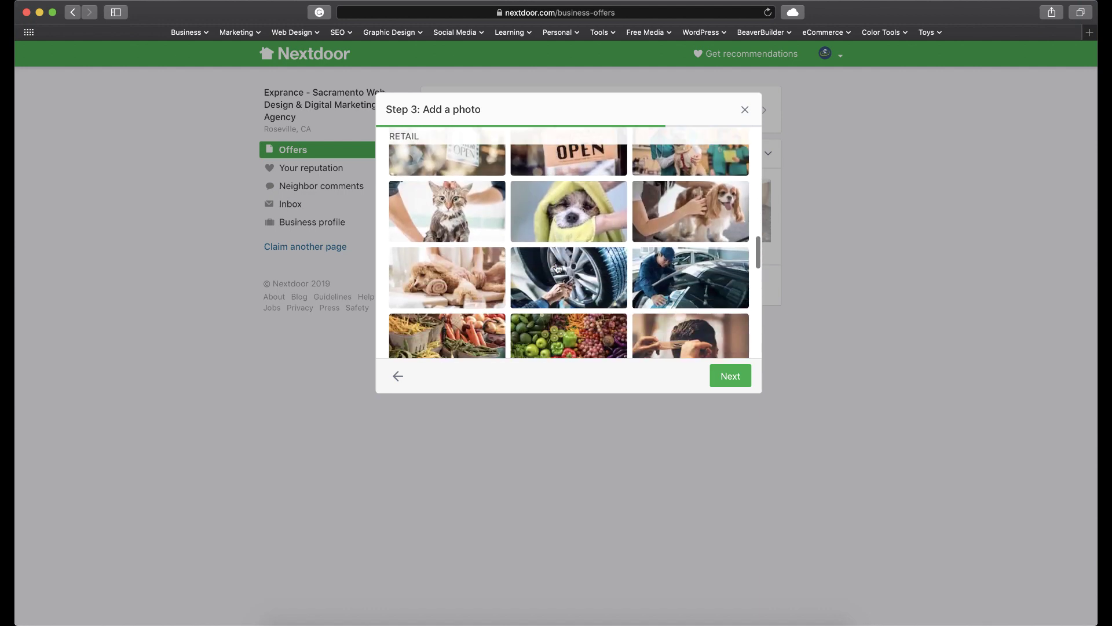
pyautogui.scroll(-8, 557, 268)
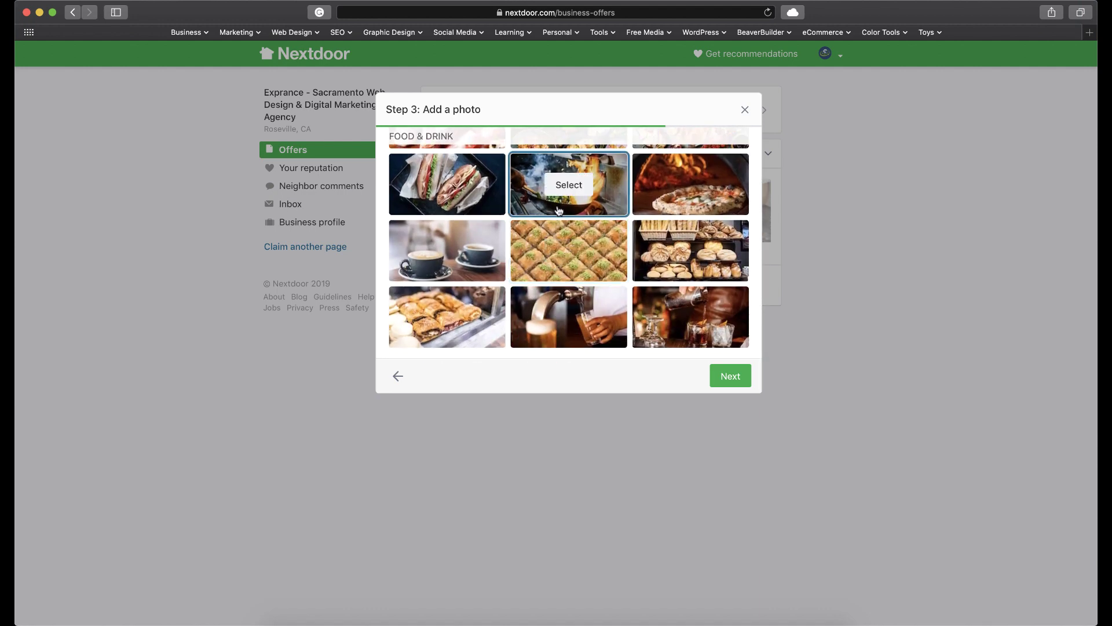
pyautogui.click(569, 250)
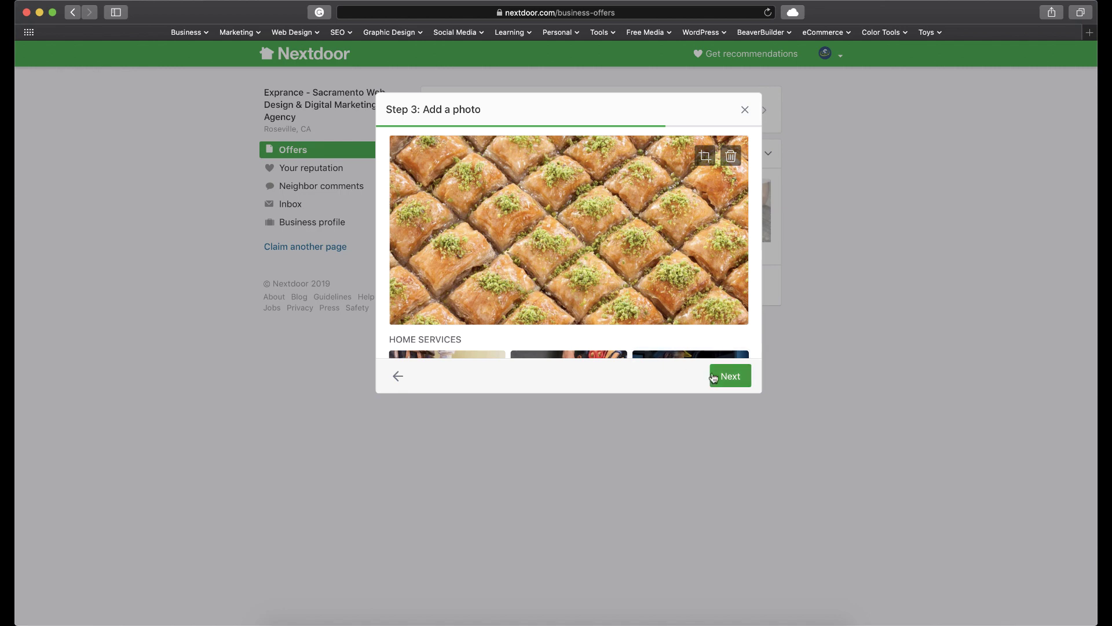
pyautogui.click(733, 378)
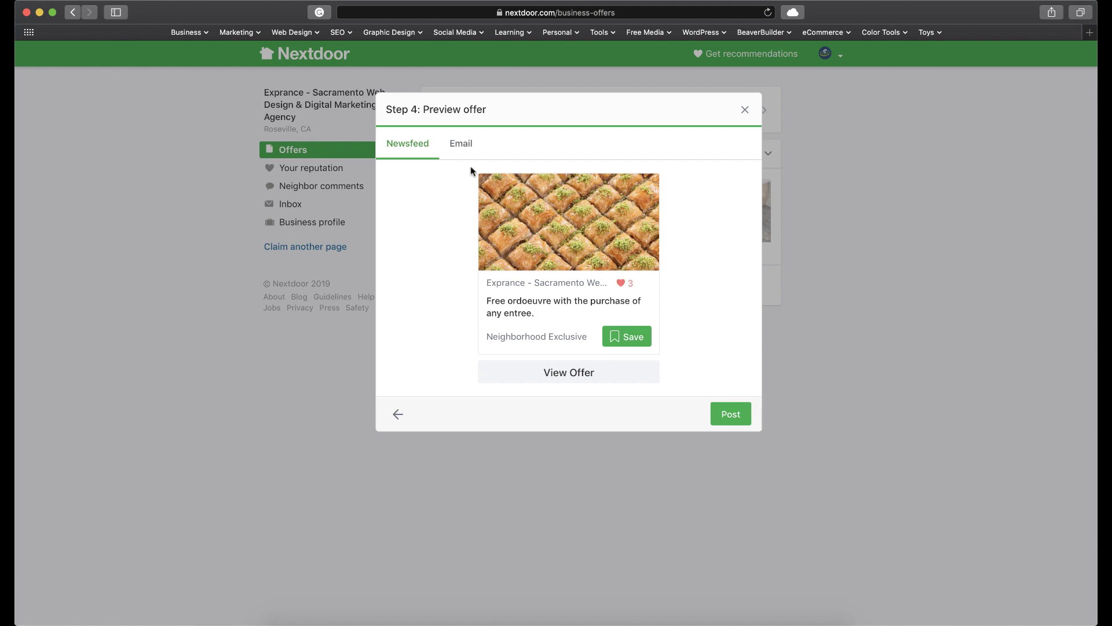
# Compare the offer's Newsfeed and Email previews, then post the offer and dismiss the confirmation.
pyautogui.click(464, 145)
pyautogui.click(422, 145)
pyautogui.click(463, 147)
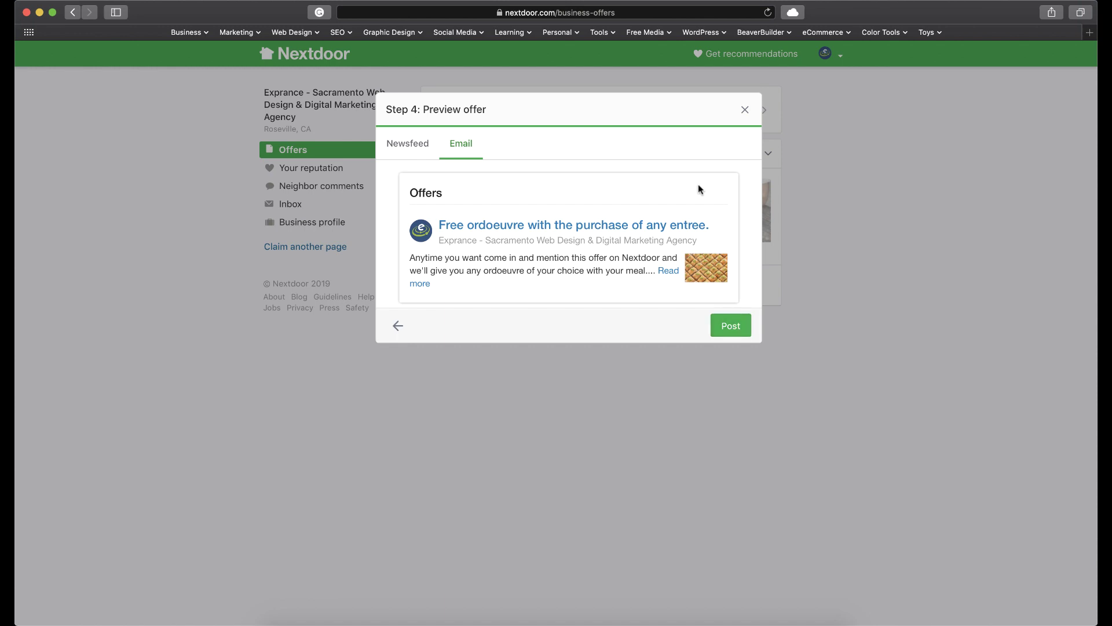
pyautogui.click(717, 316)
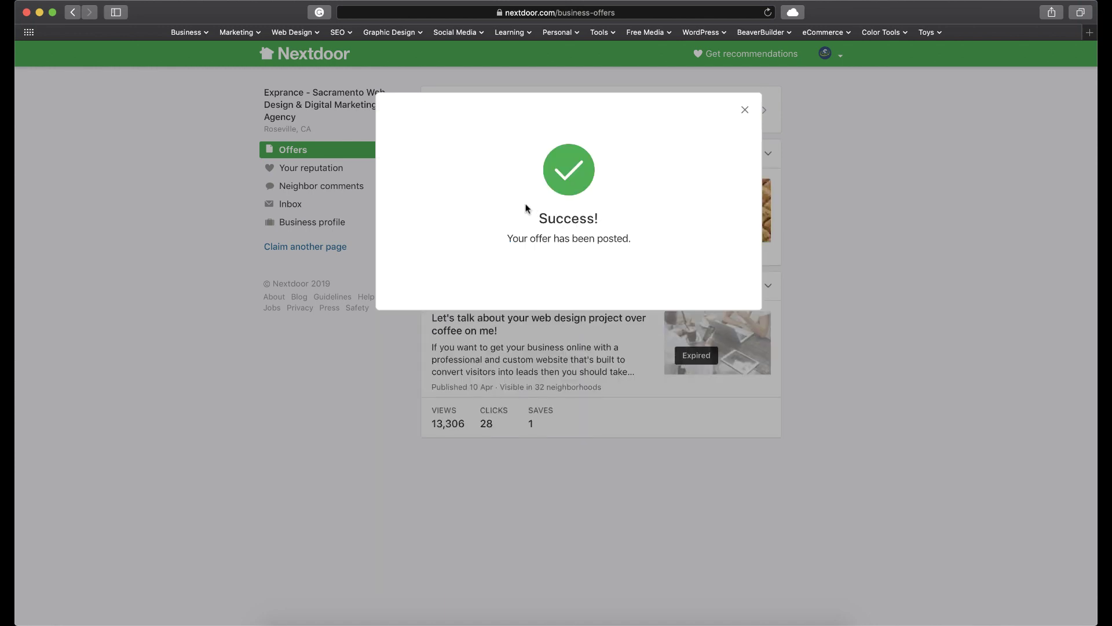
pyautogui.click(744, 111)
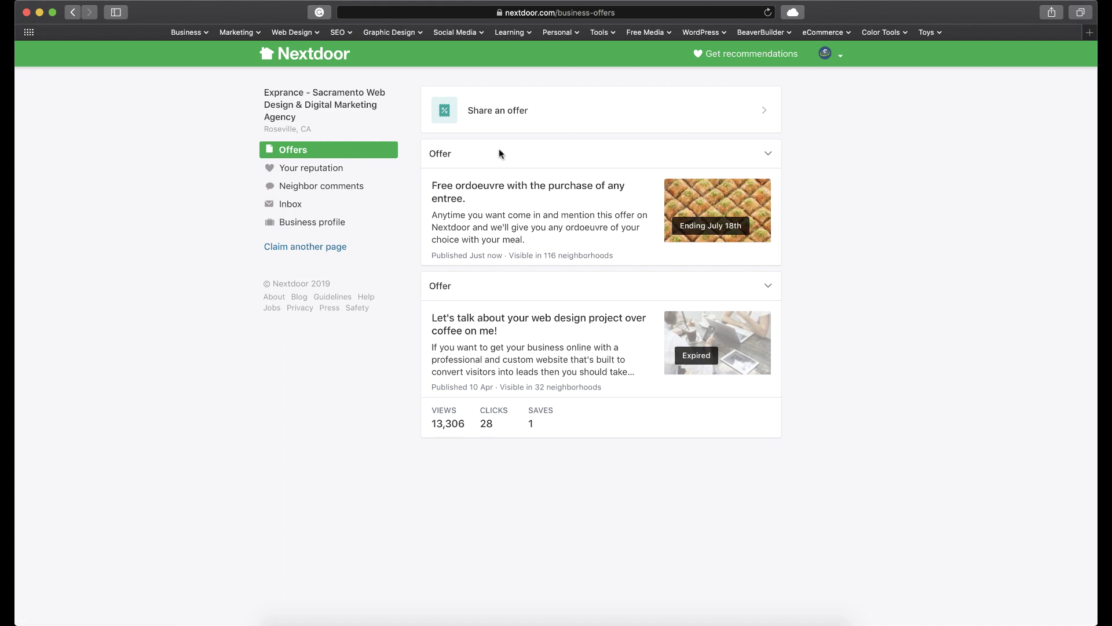
# Switch to the personal neighbor profile and browse the neighborhood's Offers listing.
pyautogui.click(834, 59)
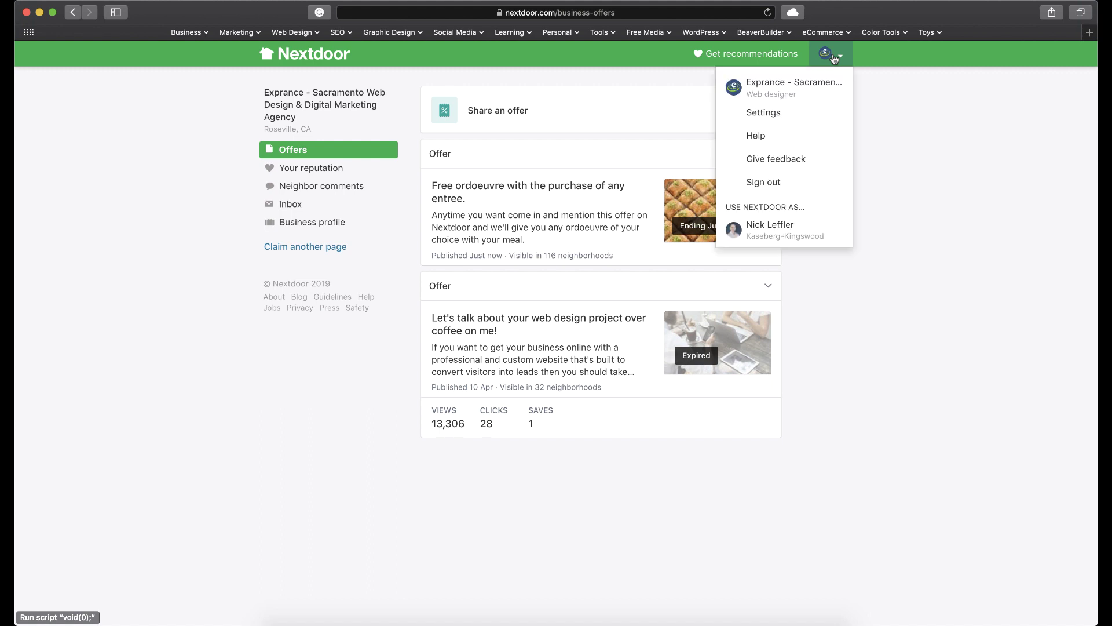
pyautogui.click(746, 228)
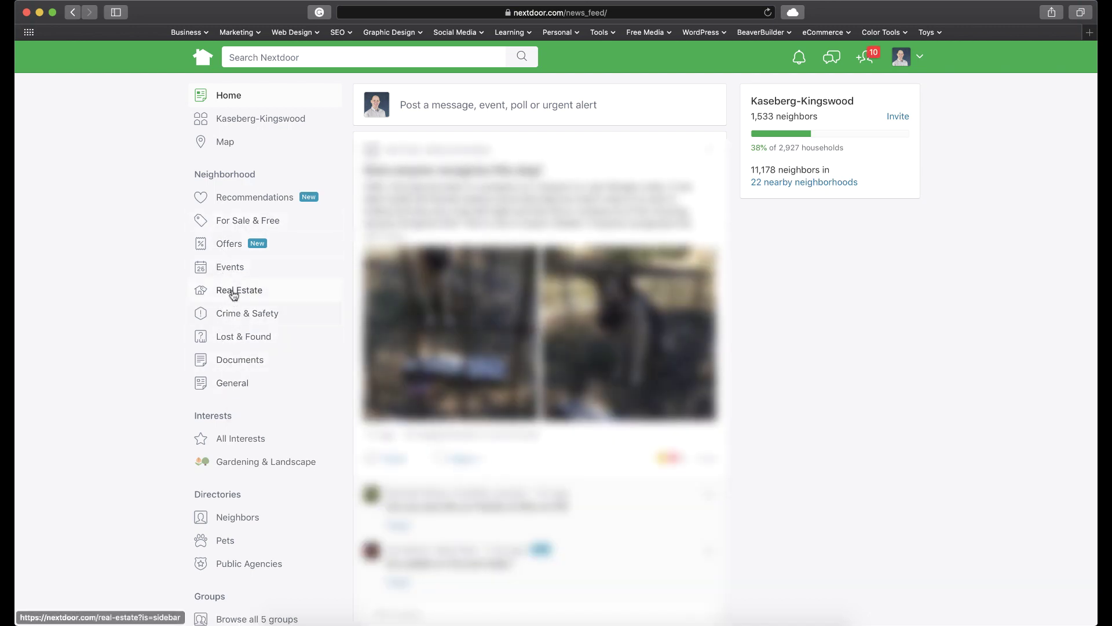
pyautogui.click(239, 249)
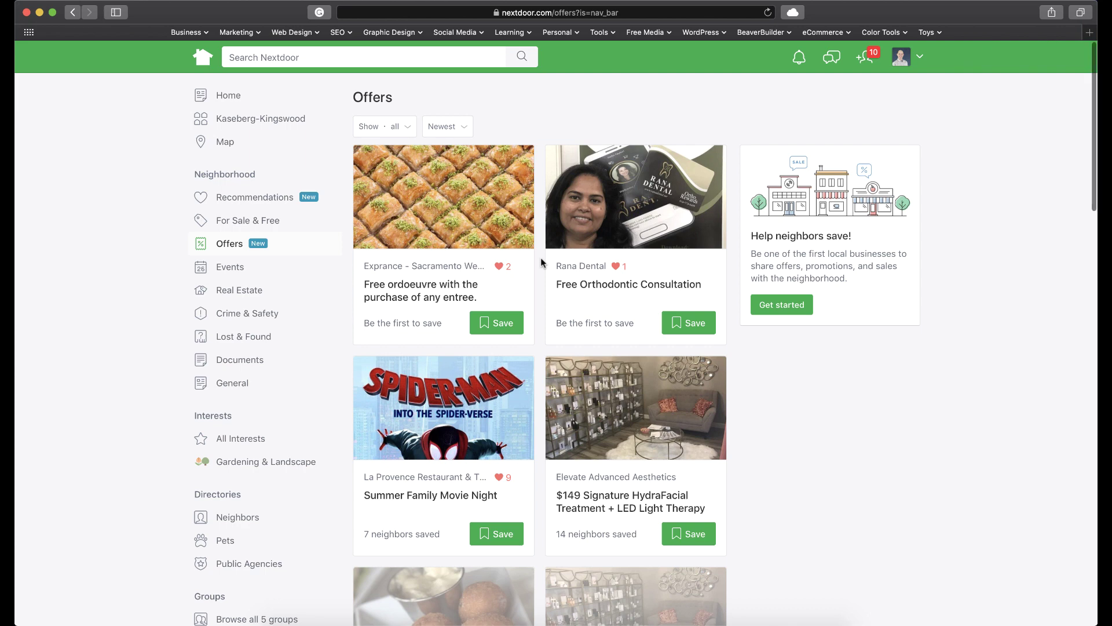
pyautogui.scroll(-1, 542, 263)
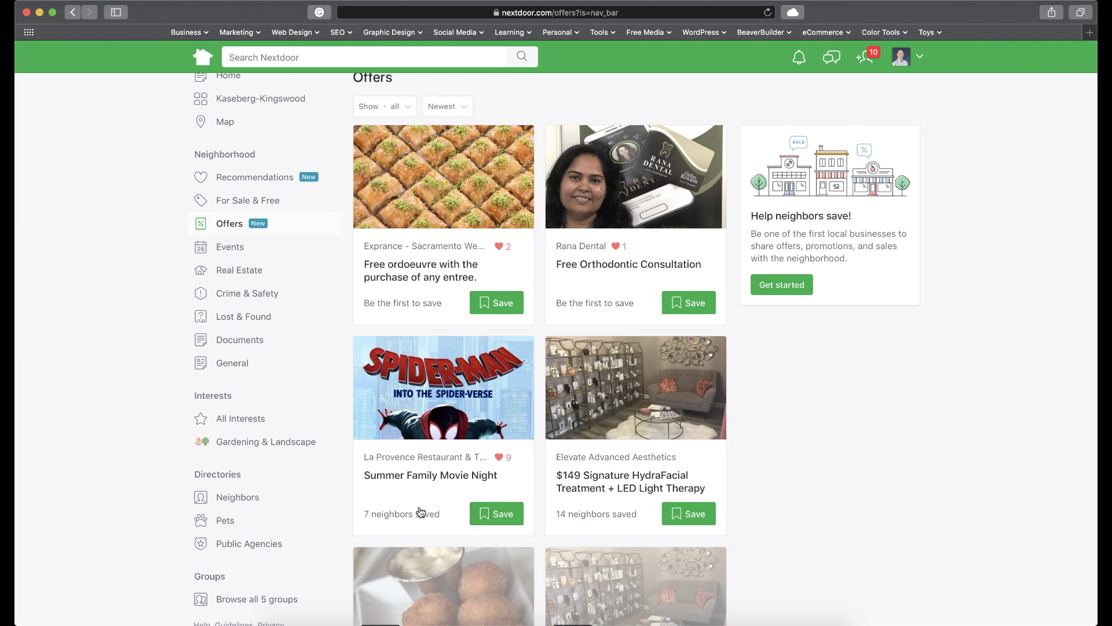
pyautogui.scroll(-5, 536, 376)
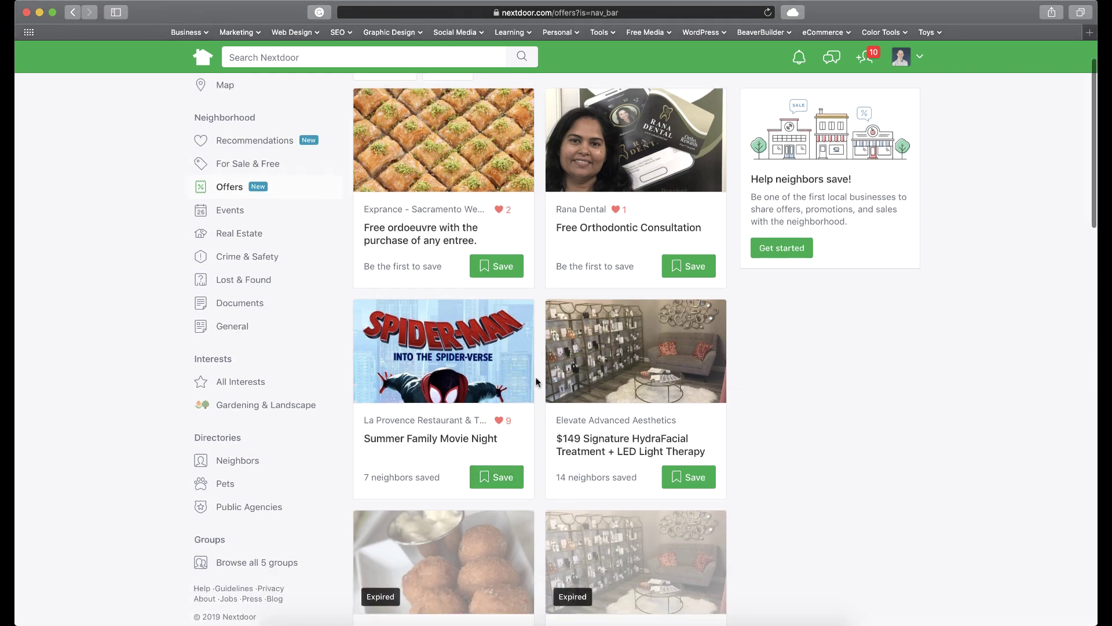
pyautogui.scroll(3, 535, 377)
pyautogui.scroll(3, 535, 377)
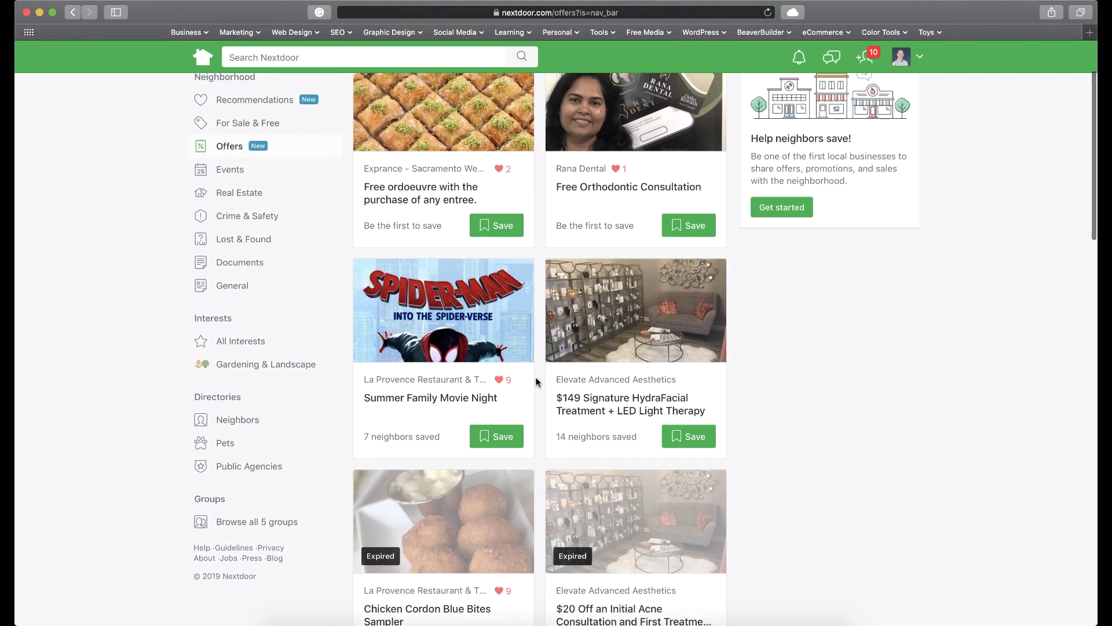
# Open the free ordoeuvre offer, review its details page, and redeem it, closing the redemption dialog.
pyautogui.click(431, 292)
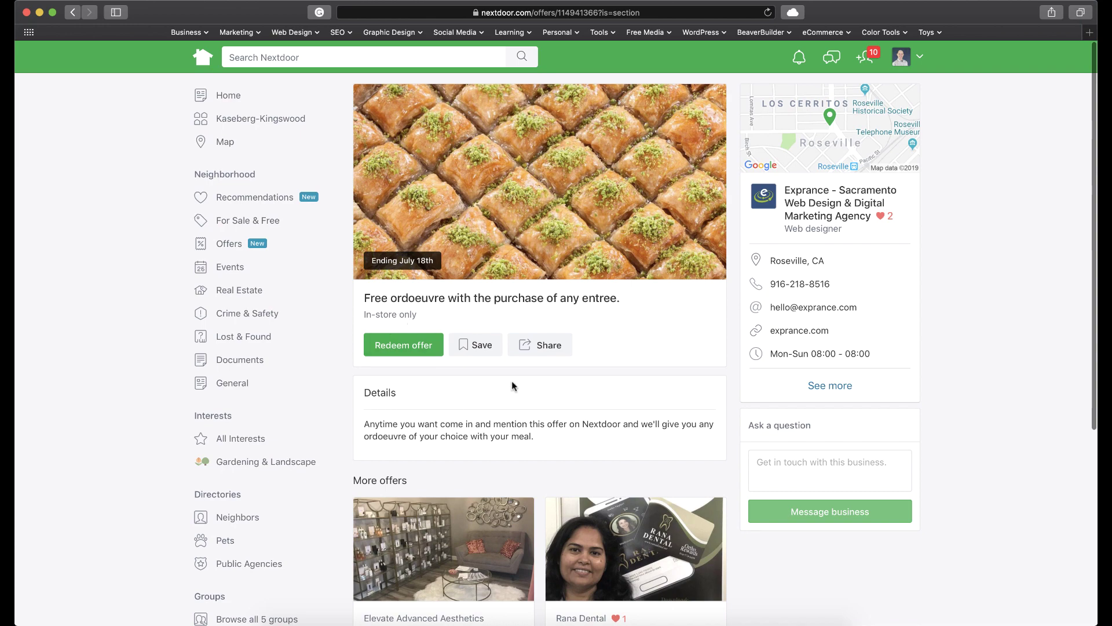
pyautogui.scroll(-5, 516, 385)
pyautogui.scroll(5, 517, 385)
pyautogui.click(405, 345)
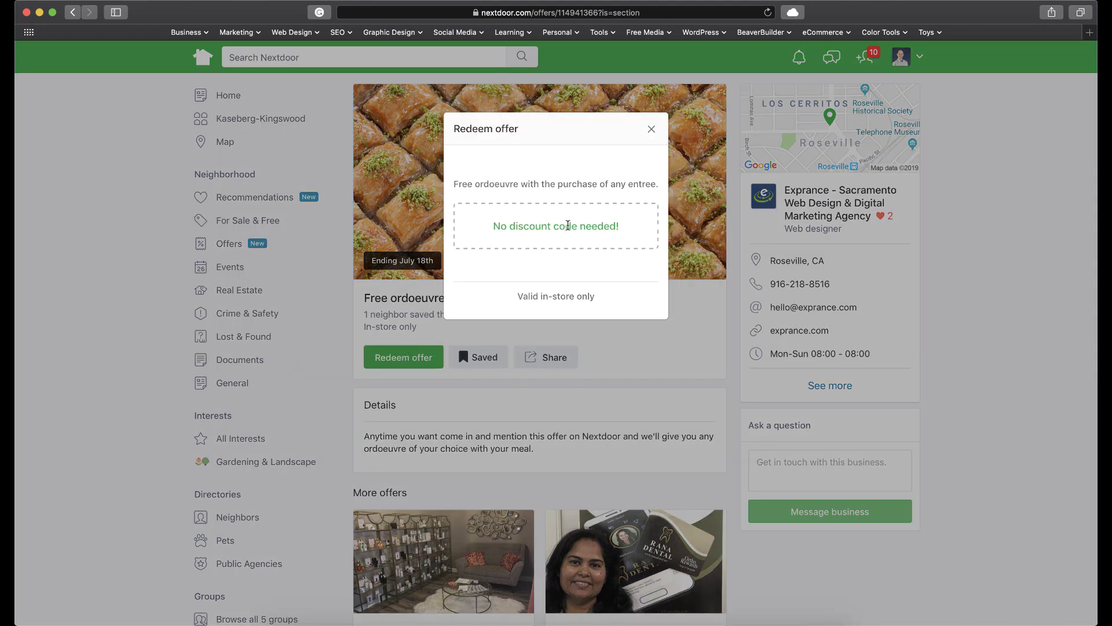
pyautogui.click(651, 133)
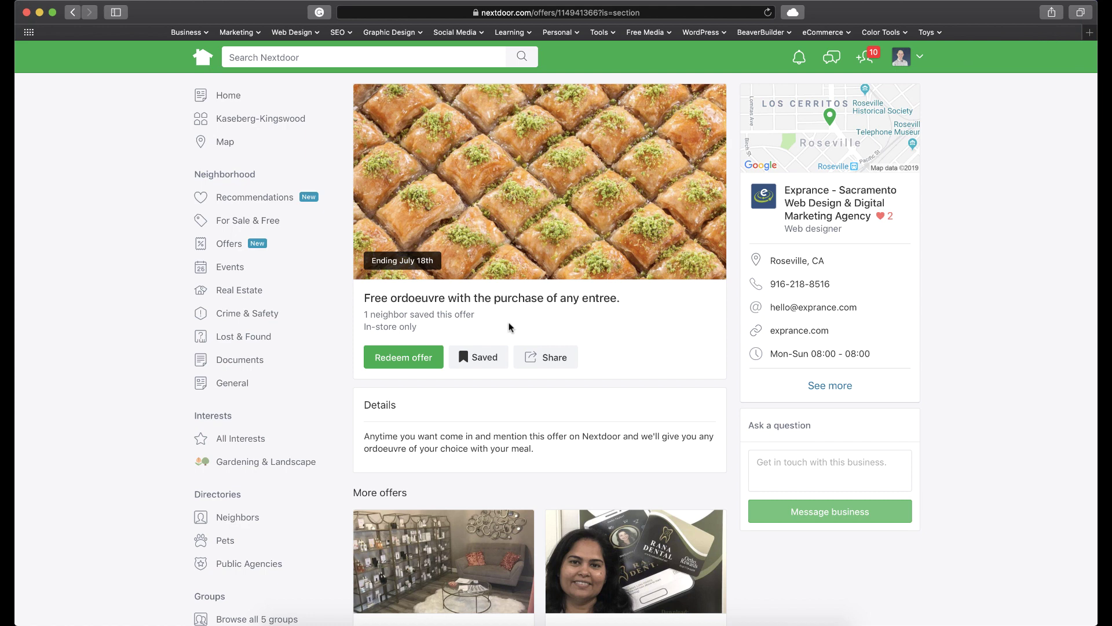
# Switch back to the Exprance business account and open its offers page.
pyautogui.click(920, 58)
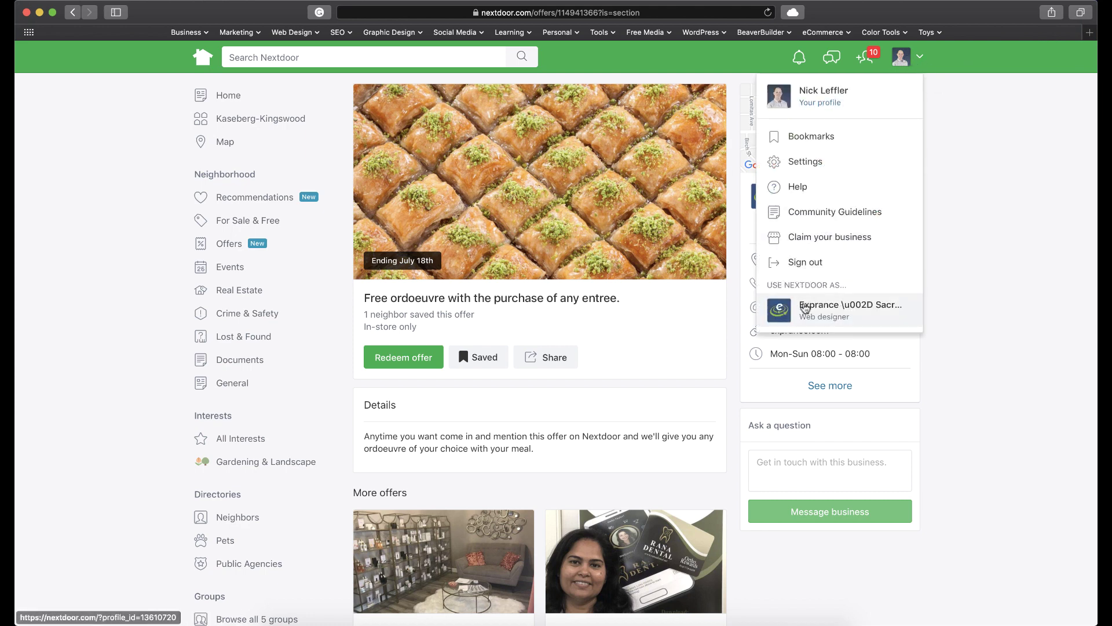
pyautogui.click(822, 309)
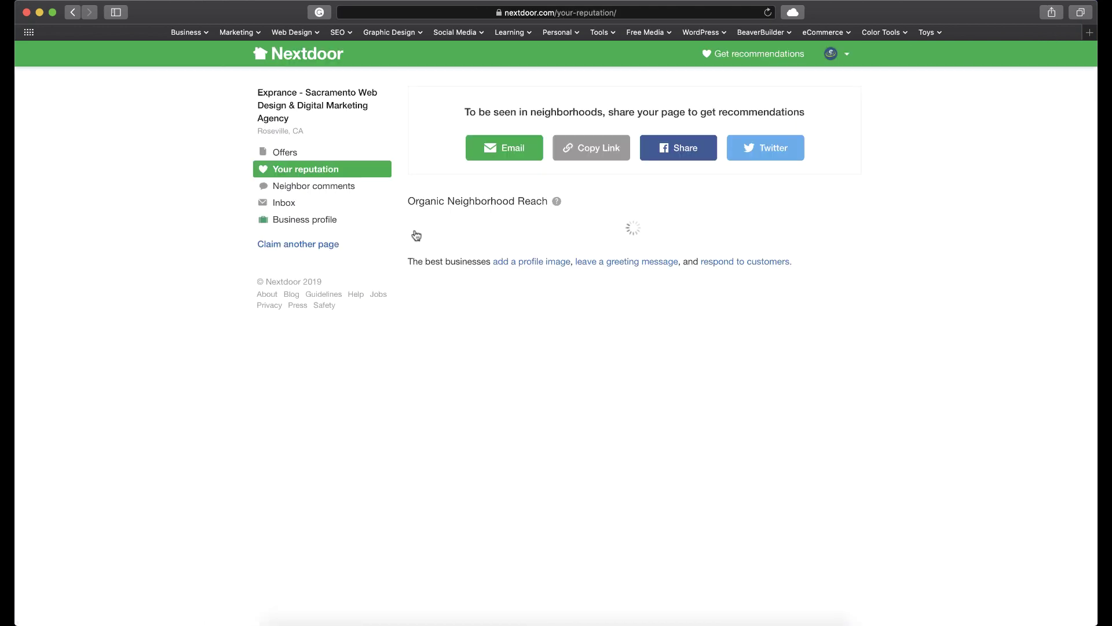
pyautogui.click(305, 150)
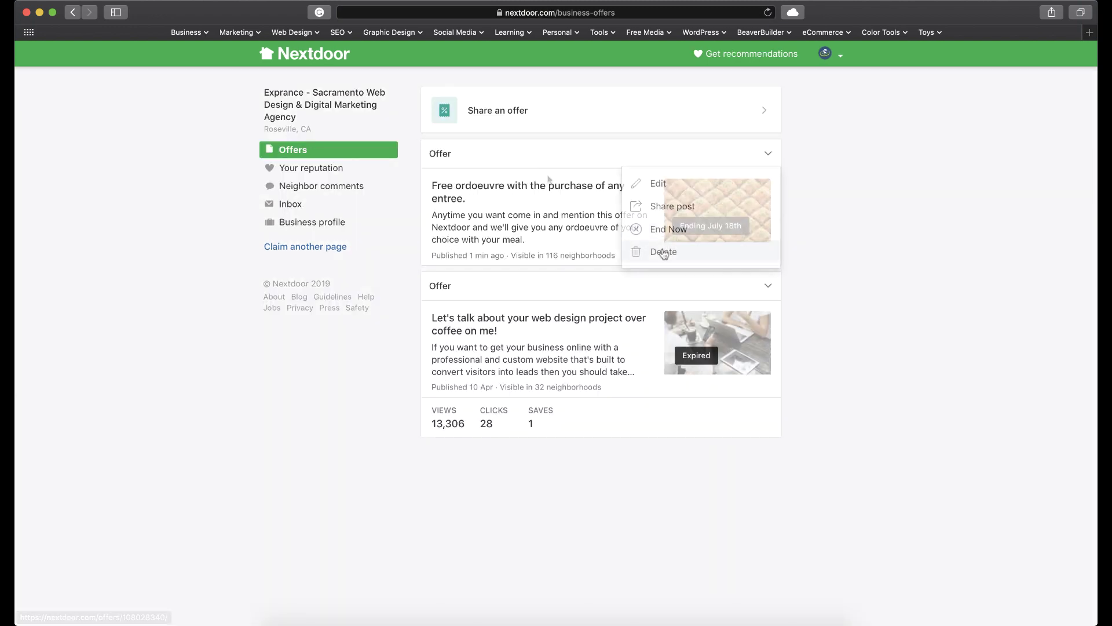
# Check the management options for the free ordoeuvre offer and delete that offer.
pyautogui.click(770, 154)
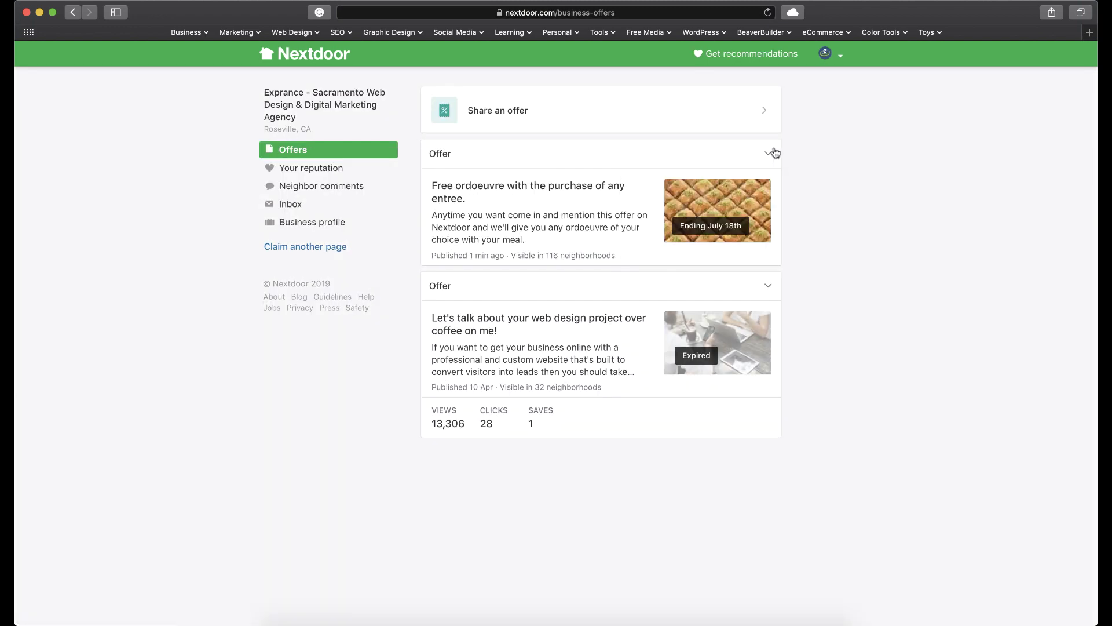
pyautogui.click(769, 155)
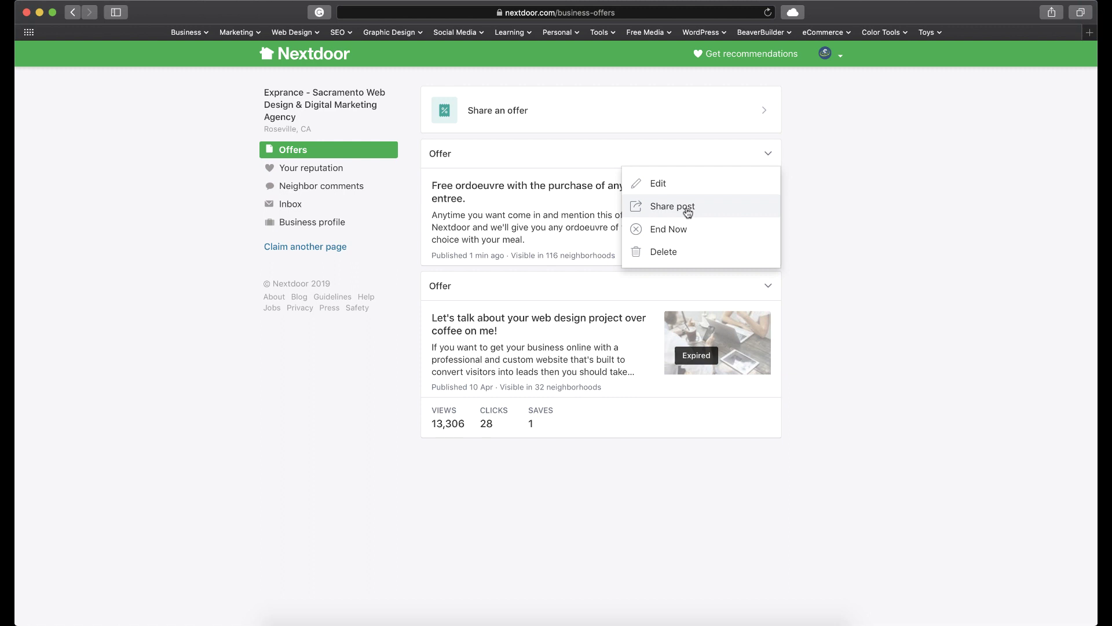
pyautogui.click(671, 252)
pyautogui.click(693, 200)
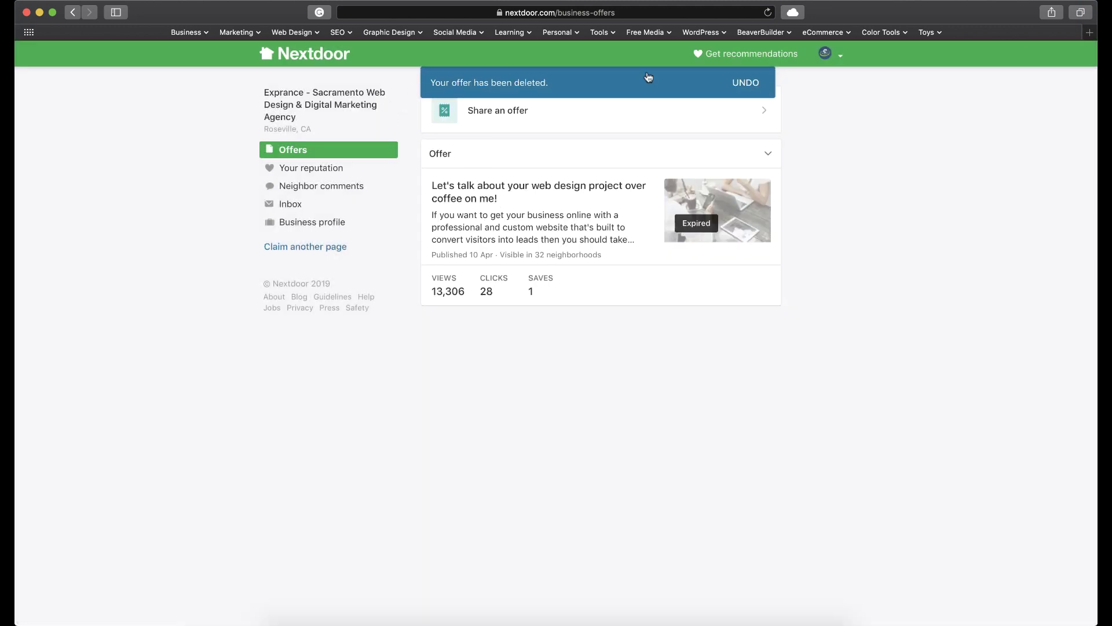
# Return to the personal neighbor profile and check the neighborhood offers page, including Saved Offers, for the deleted offer.
pyautogui.click(833, 61)
pyautogui.click(776, 227)
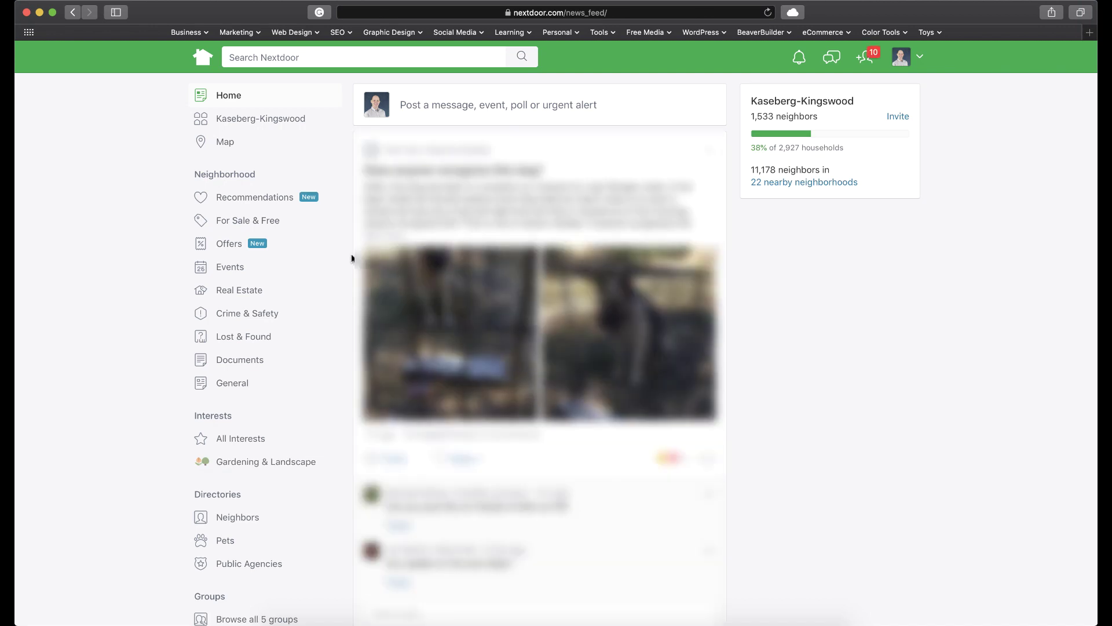
pyautogui.click(238, 243)
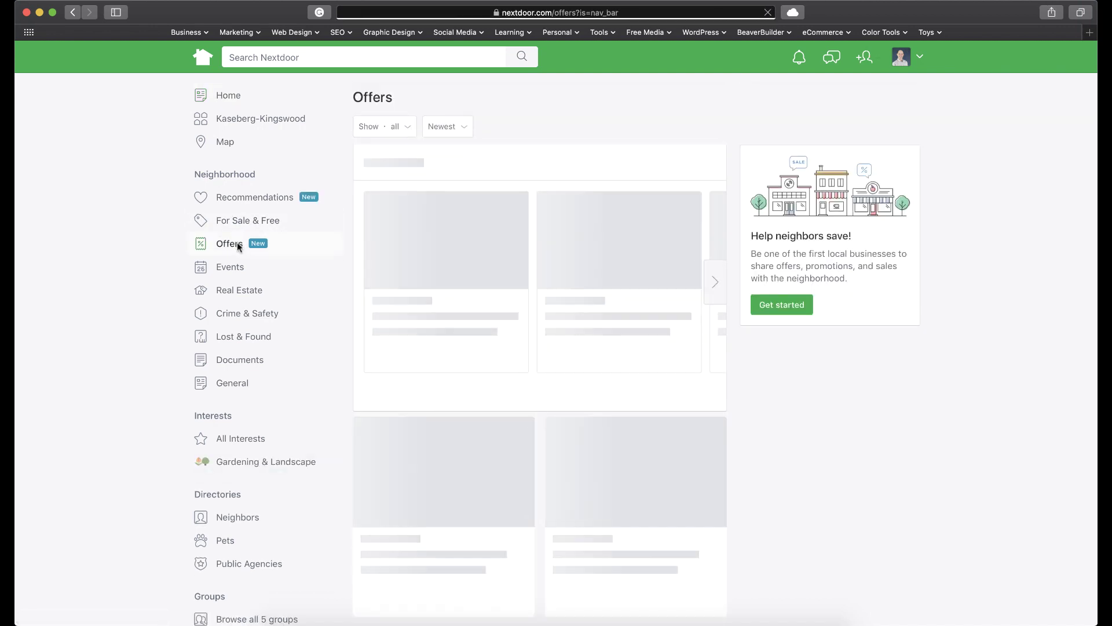
pyautogui.scroll(-2, 359, 252)
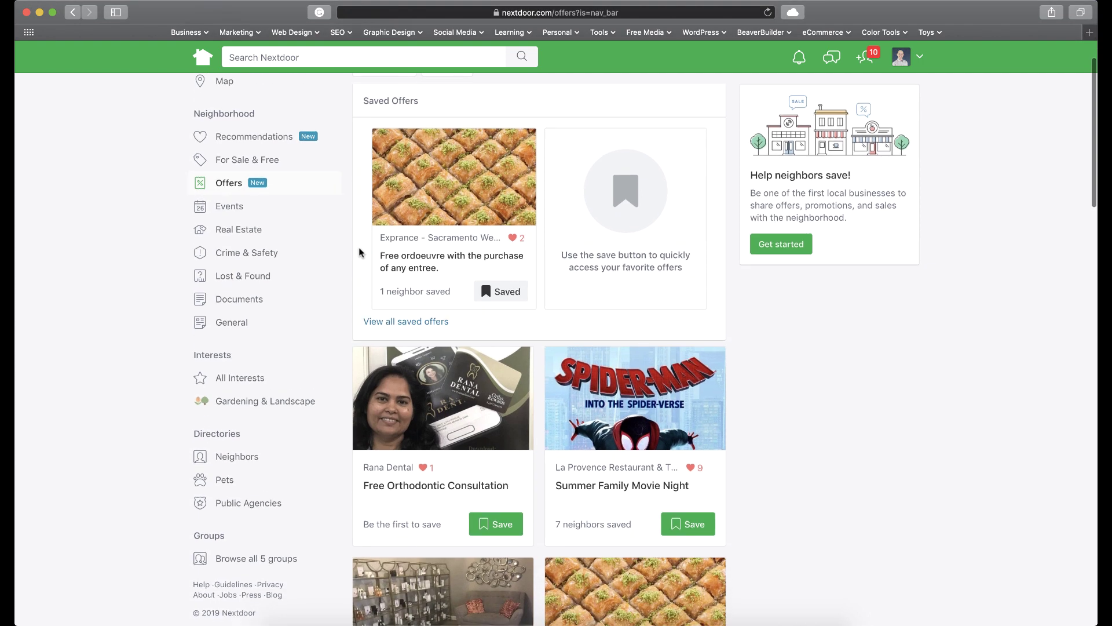
pyautogui.scroll(1, 359, 252)
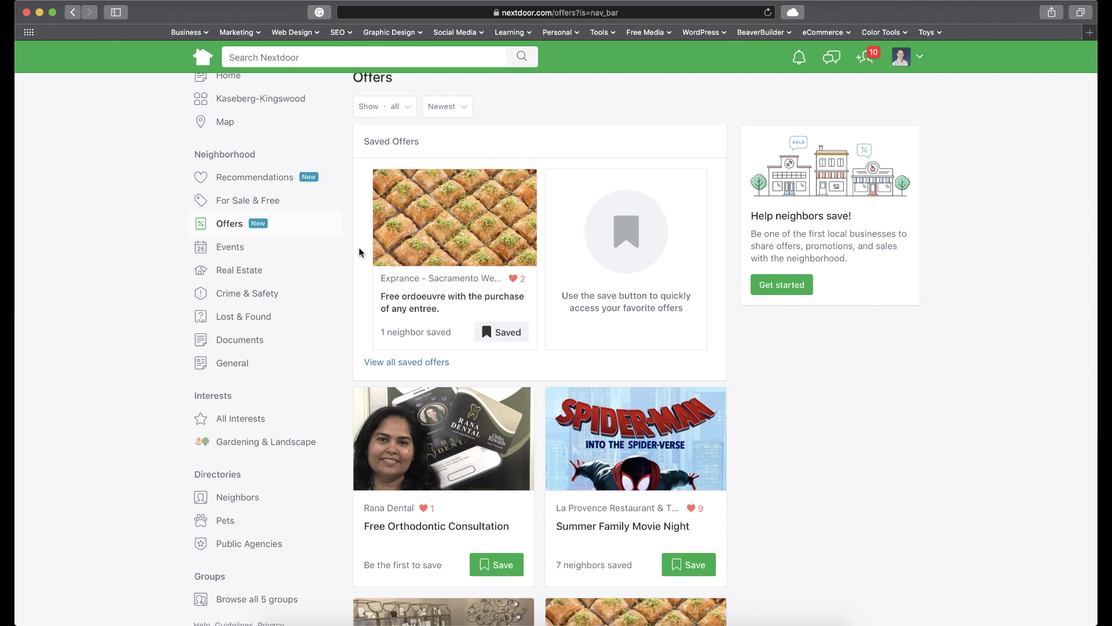
pyautogui.scroll(1, 360, 247)
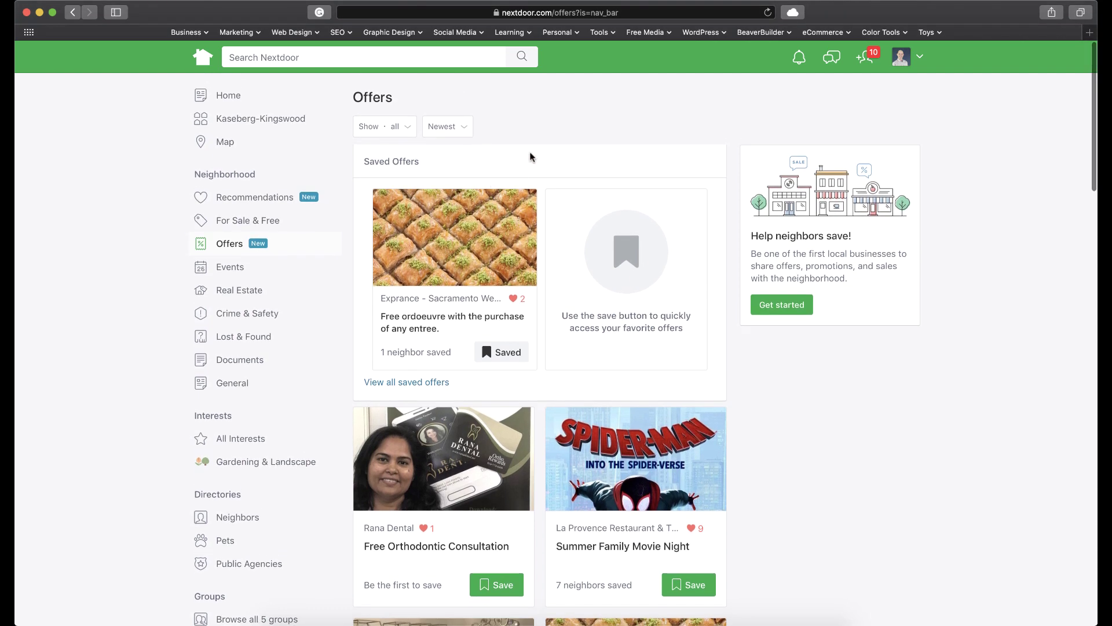